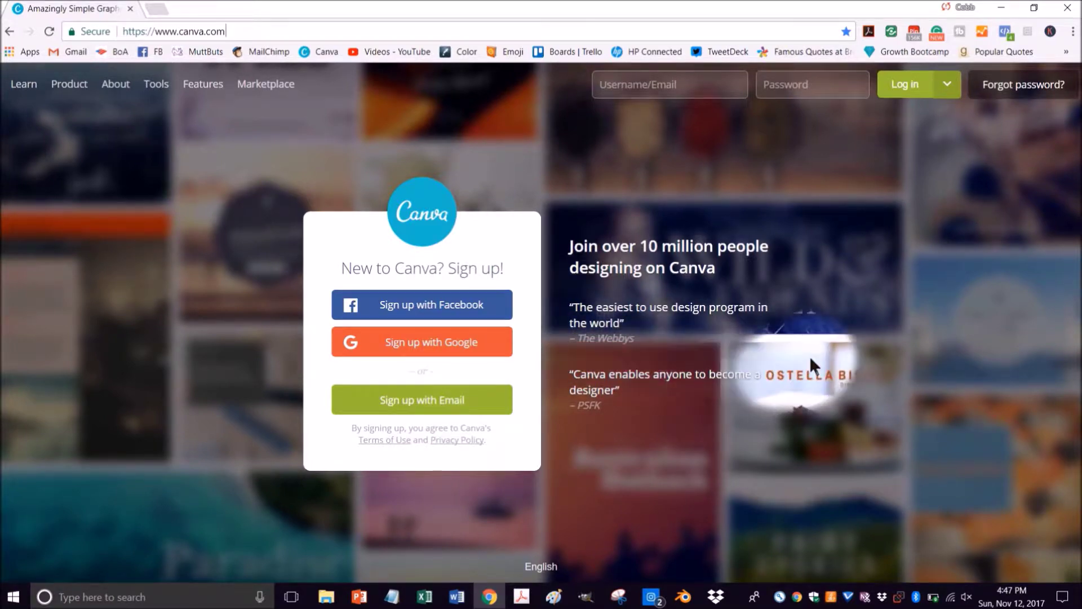
- Log in to the Canva account with the saved username and password
{"action": "left_click", "coordinate": [673, 90]}
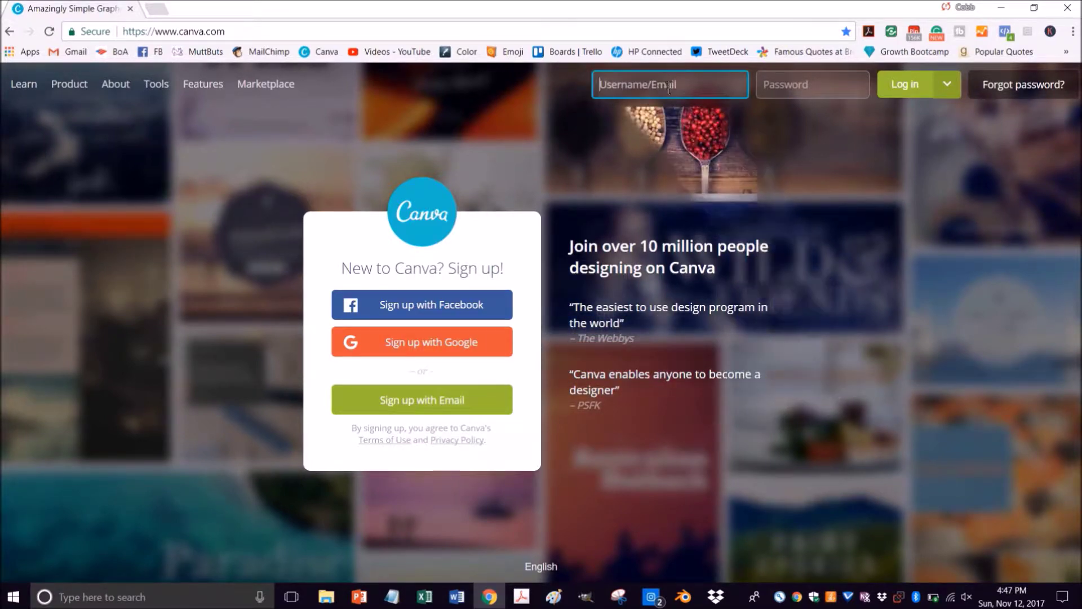
{"action": "left_click", "coordinate": [648, 121]}
{"action": "key", "text": "Return"}
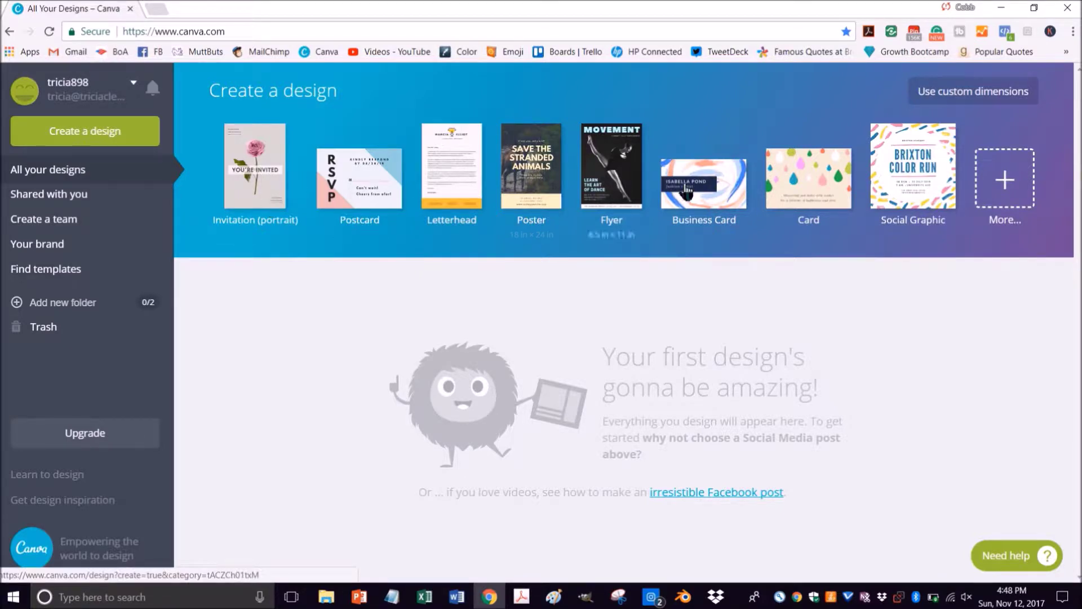
- Browse the full range of design types, including the YouTube Thumbnail preset and its pixel dimensions
{"action": "left_click", "coordinate": [1008, 184]}
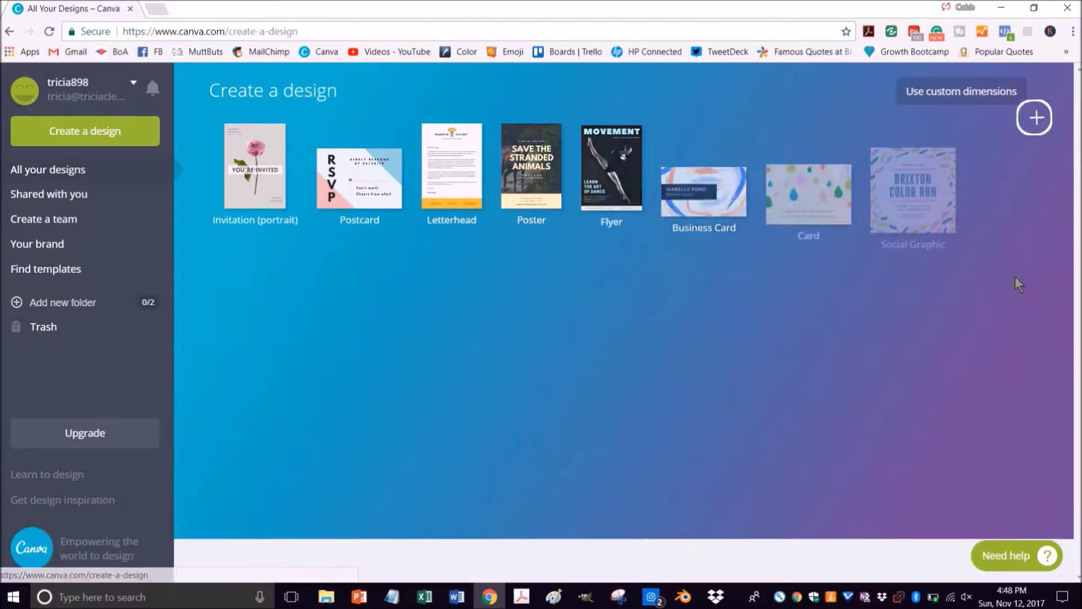
{"action": "scroll", "coordinate": [989, 290], "scroll_direction": "down", "scroll_amount": 2}
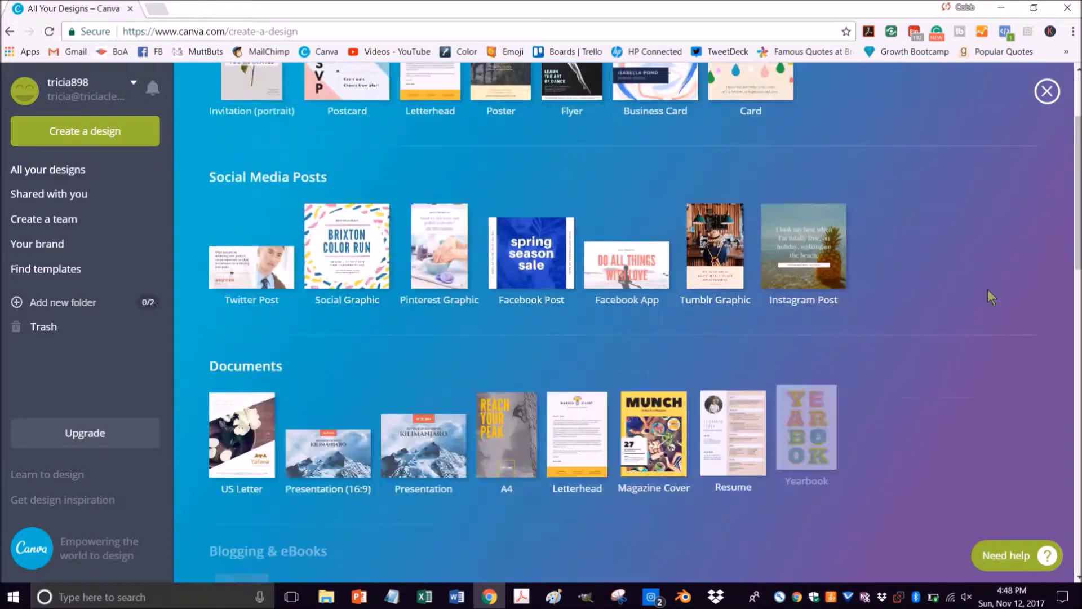
{"action": "scroll", "coordinate": [988, 290], "scroll_direction": "down", "scroll_amount": 6}
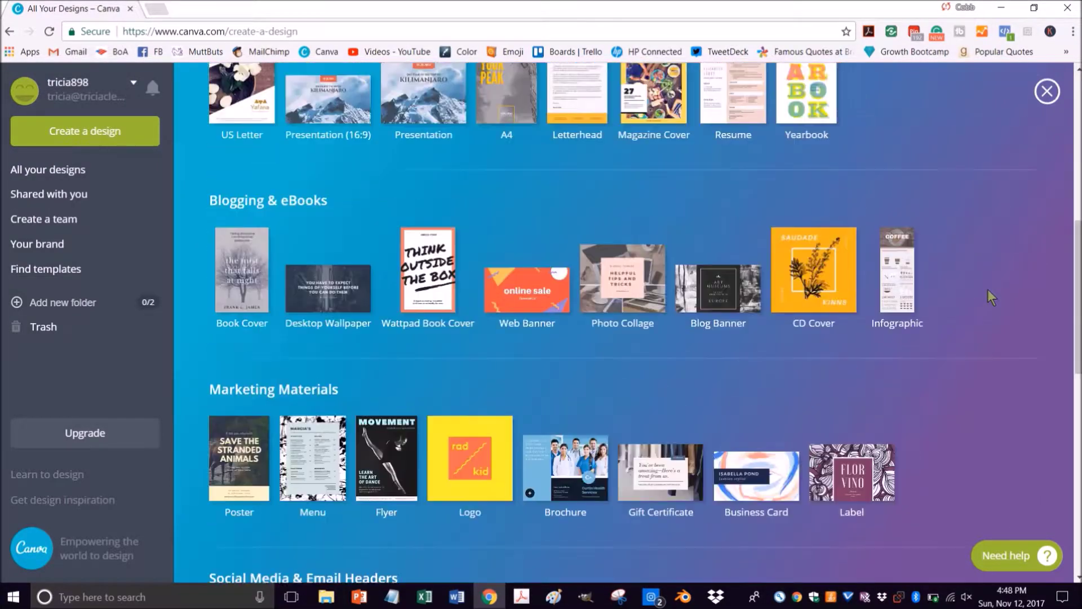
{"action": "scroll", "coordinate": [988, 289], "scroll_direction": "down", "scroll_amount": 2}
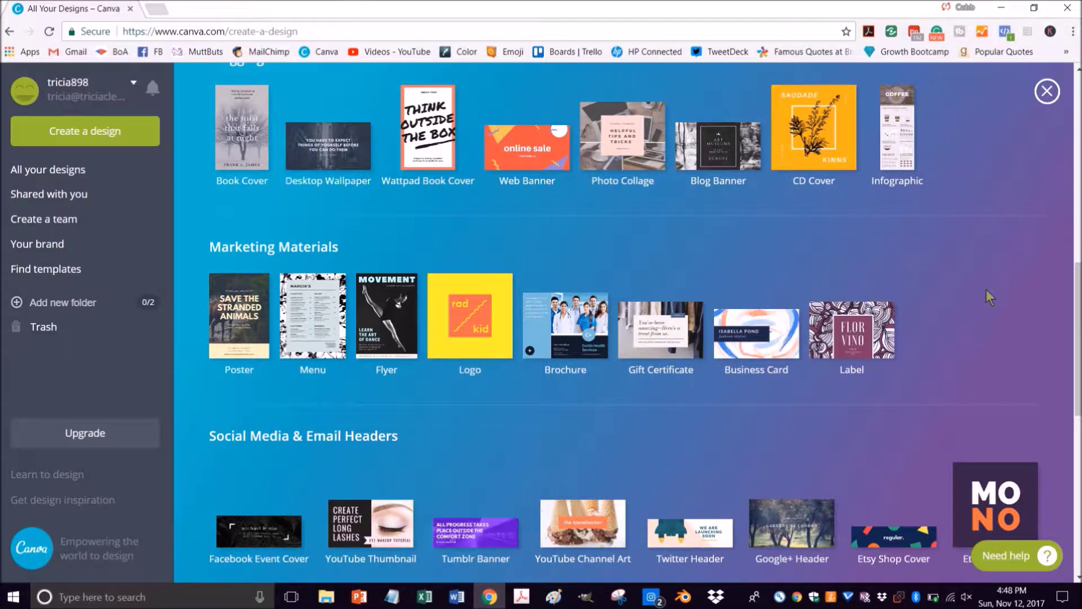
{"action": "scroll", "coordinate": [985, 290], "scroll_direction": "up", "scroll_amount": 10}
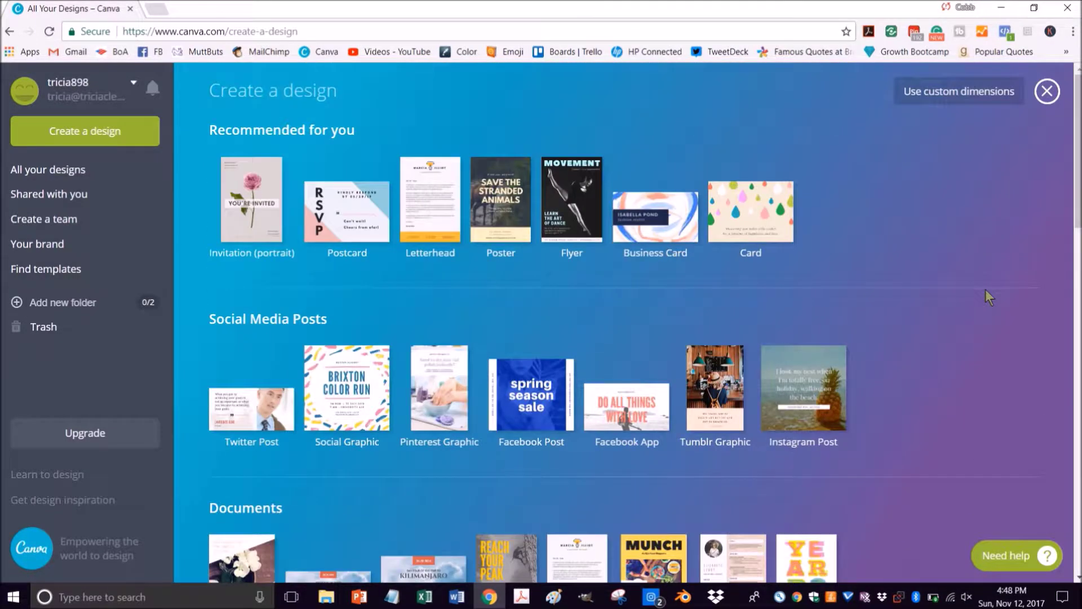
{"action": "scroll", "coordinate": [987, 293], "scroll_direction": "down", "scroll_amount": 7}
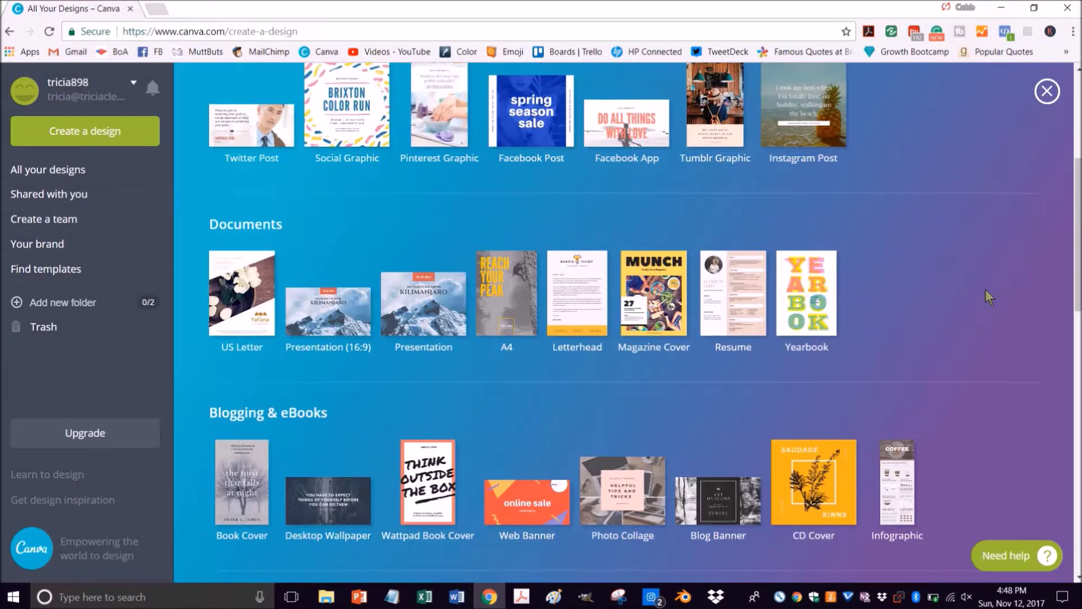
{"action": "scroll", "coordinate": [986, 289], "scroll_direction": "up", "scroll_amount": 7}
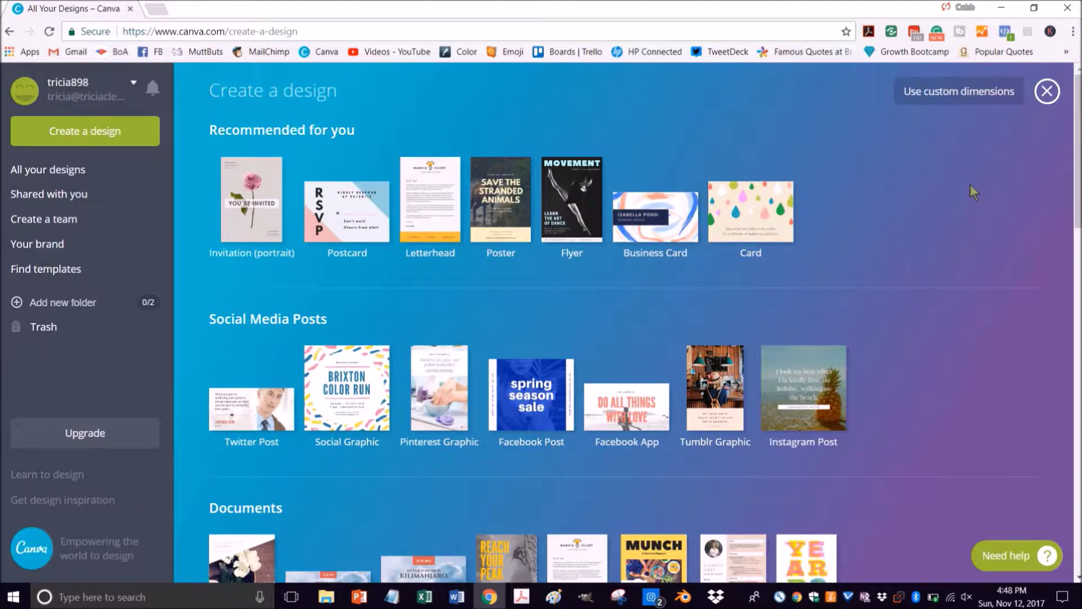
{"action": "scroll", "coordinate": [874, 298], "scroll_direction": "down", "scroll_amount": 12}
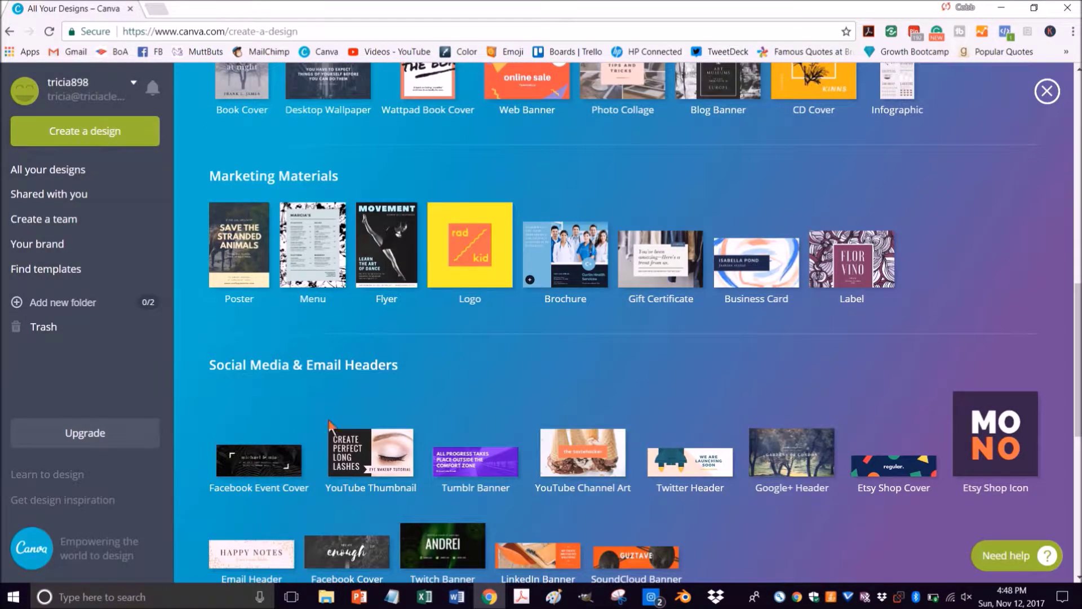
{"action": "scroll", "coordinate": [339, 423], "scroll_direction": "down", "scroll_amount": 1}
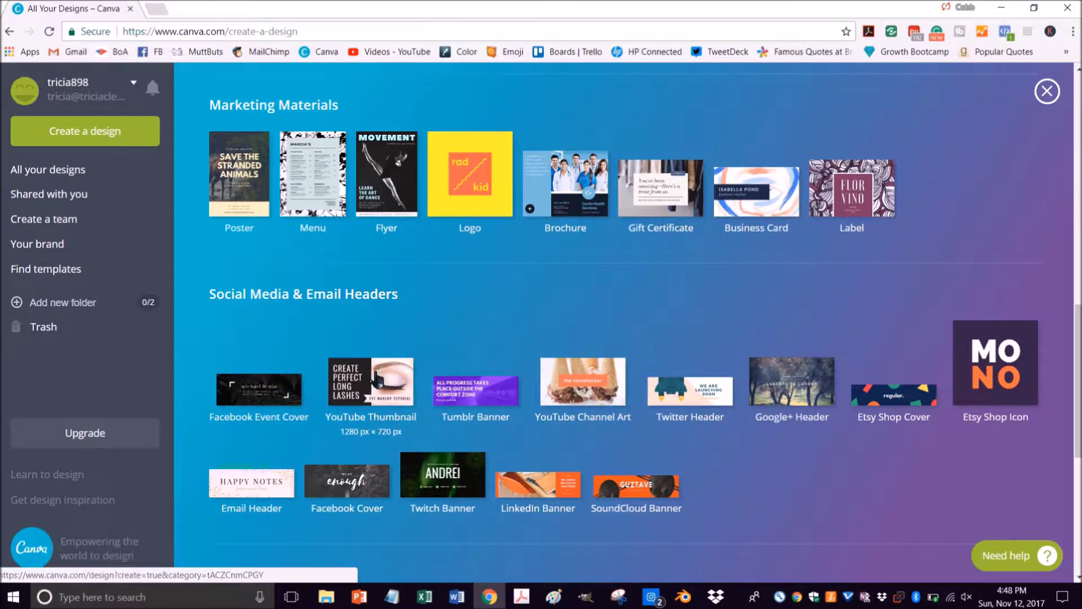
{"action": "scroll", "coordinate": [740, 261], "scroll_direction": "up", "scroll_amount": 10}
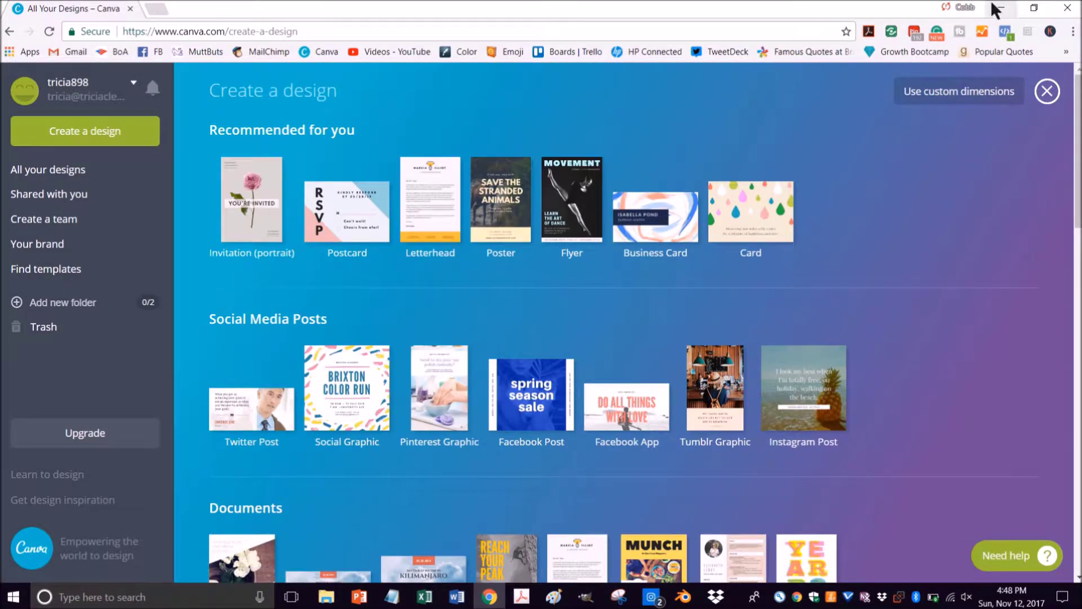
- Create a new design with custom dimensions of 1280 × 720 px
{"action": "left_click", "coordinate": [973, 97]}
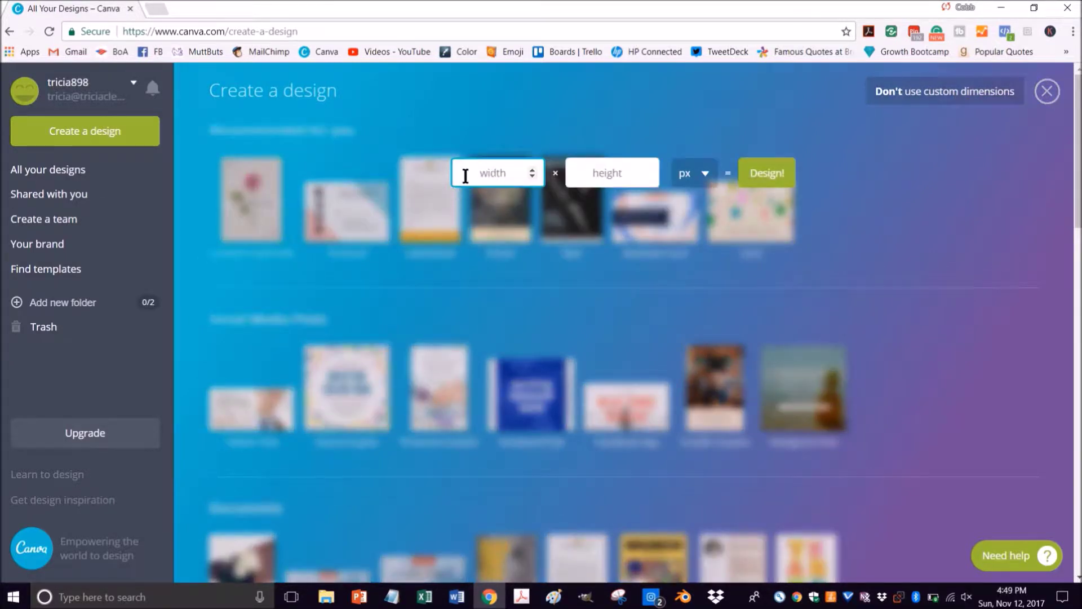
{"action": "type", "text": "1280"}
{"action": "left_click", "coordinate": [584, 164]}
{"action": "type", "text": "720"}
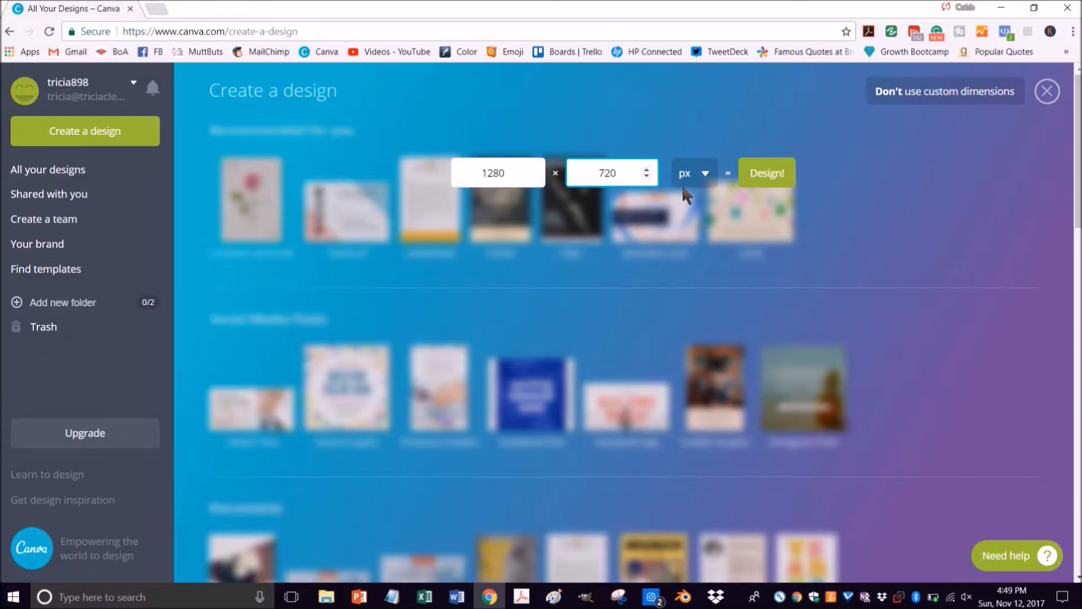
{"action": "left_click", "coordinate": [707, 178]}
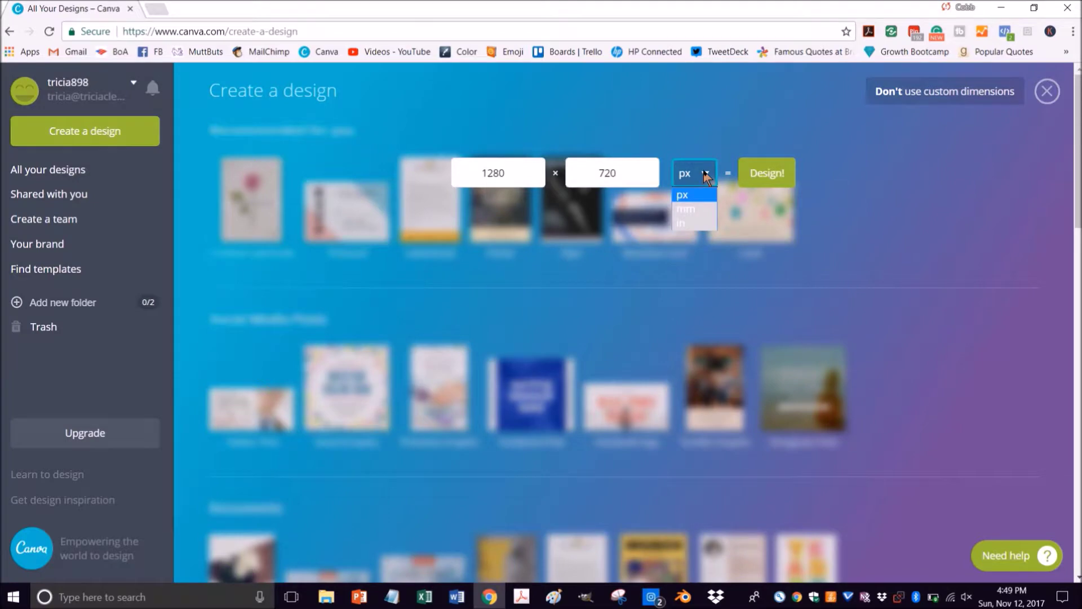
{"action": "left_click", "coordinate": [690, 197]}
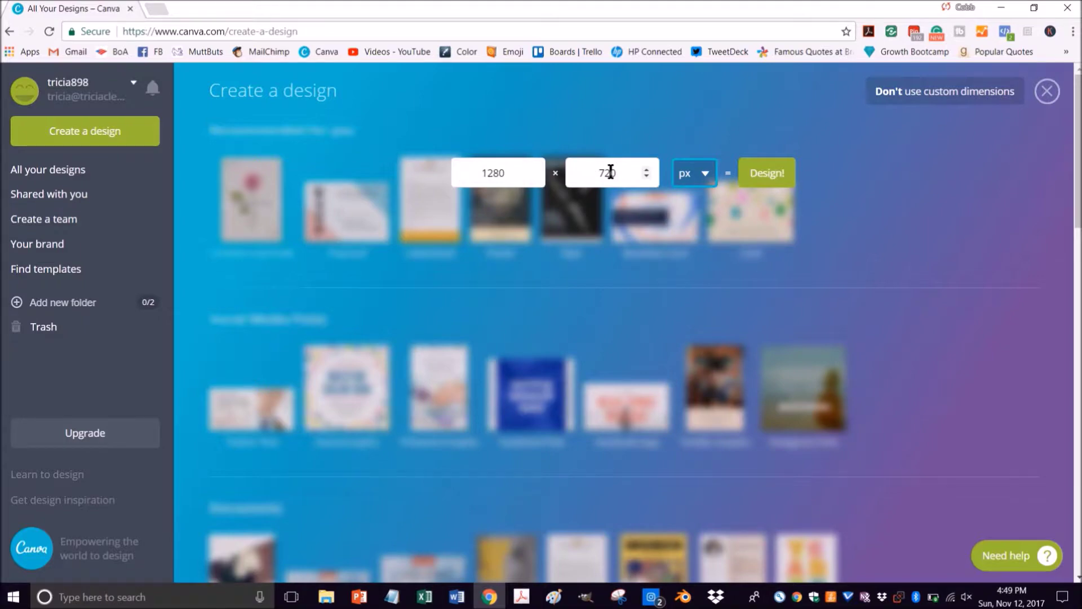
{"action": "left_click", "coordinate": [766, 176]}
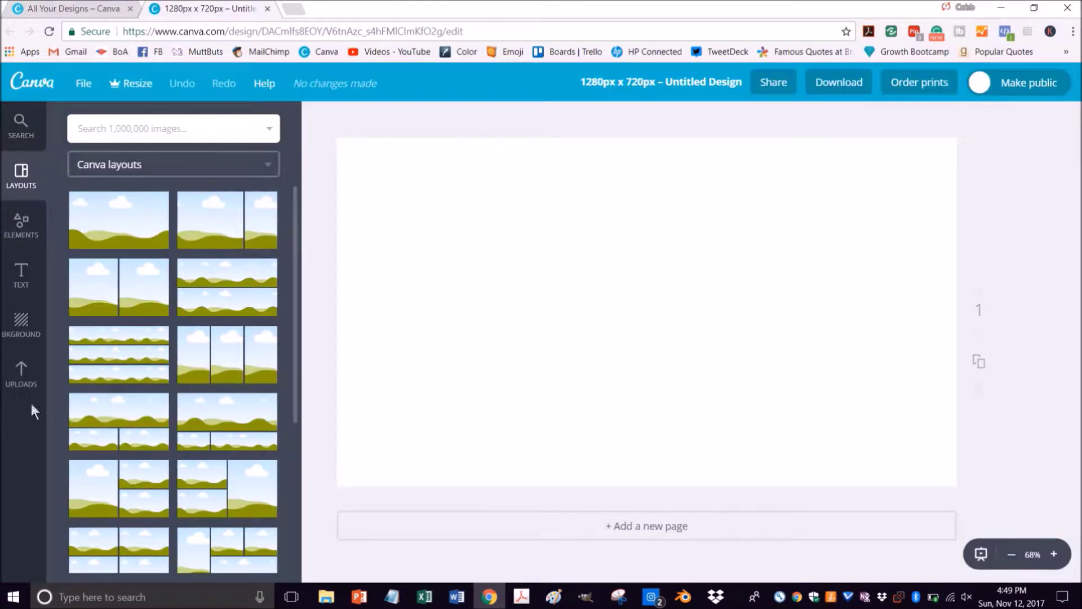
- Set the page background to a custom purple with color code 460471
{"action": "left_click", "coordinate": [20, 376]}
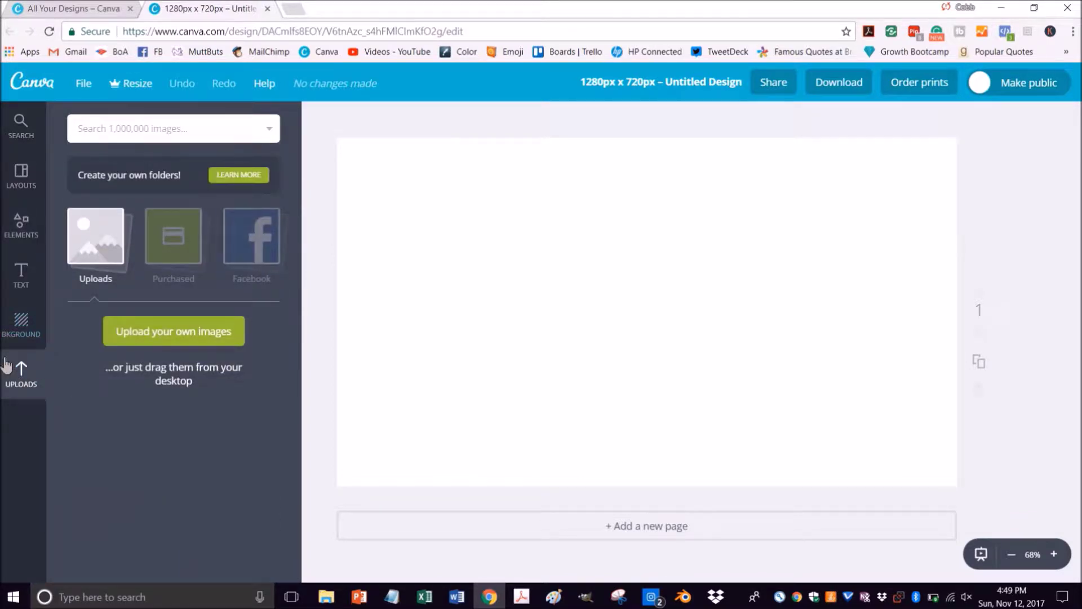
{"action": "left_click", "coordinate": [18, 322]}
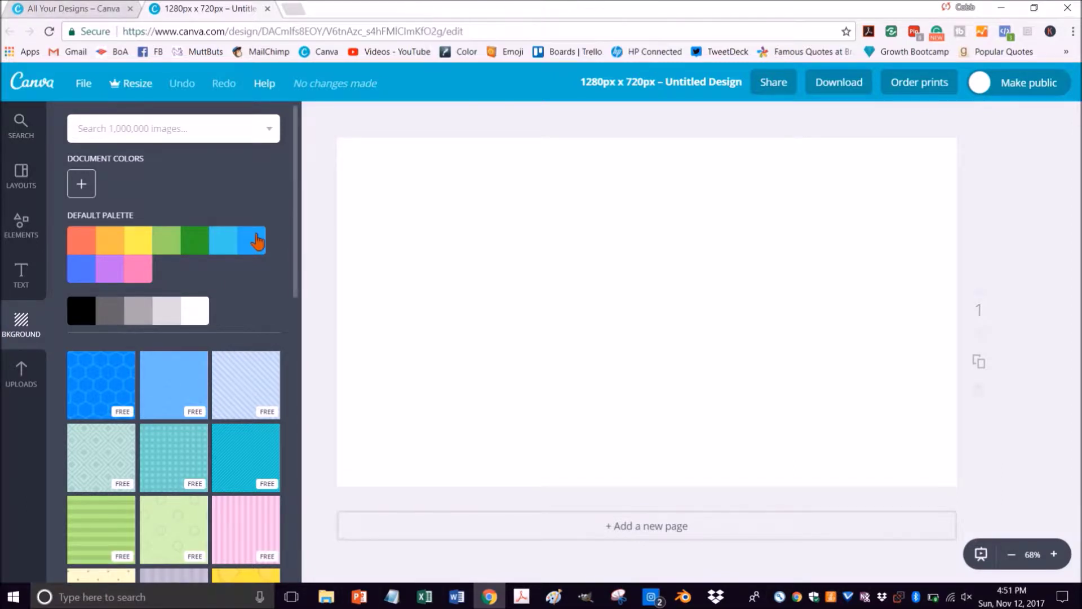
{"action": "left_click", "coordinate": [81, 183]}
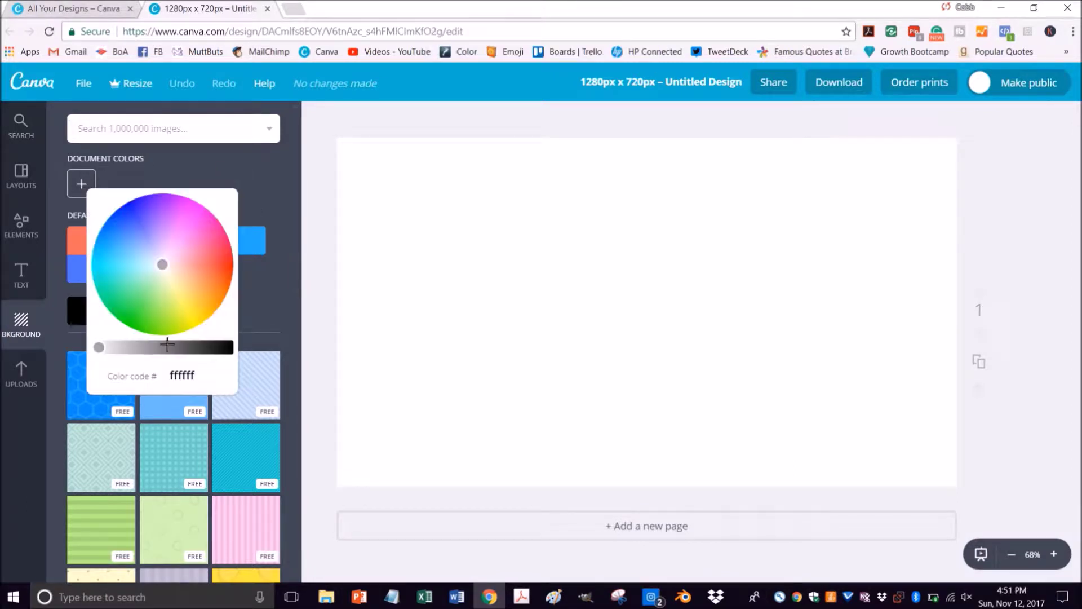
{"action": "left_click_drag", "start_coordinate": [197, 377], "coordinate": [154, 377]}
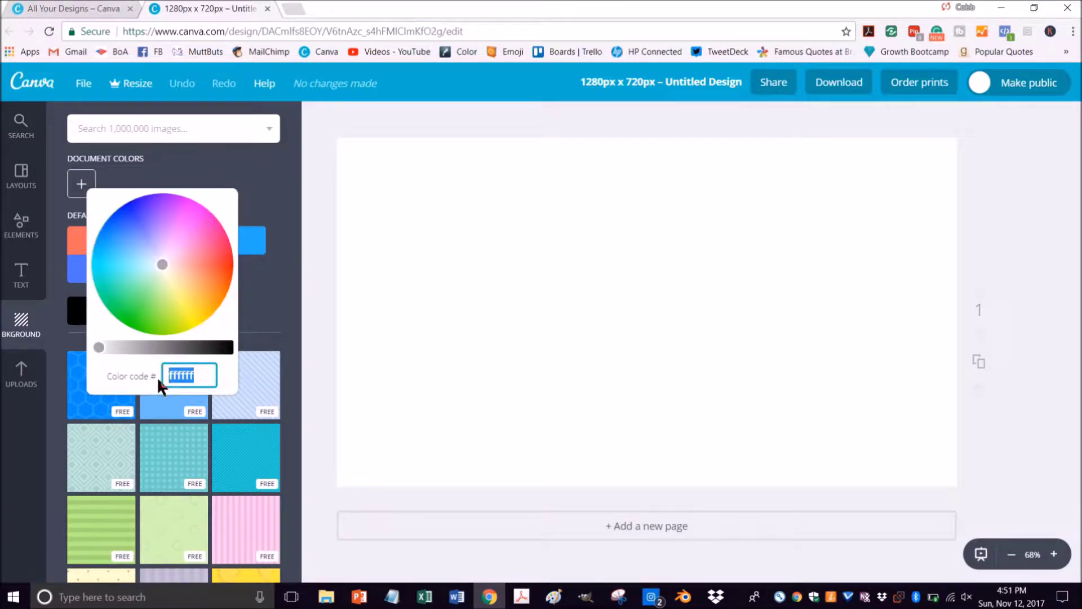
{"action": "type", "text": "460471"}
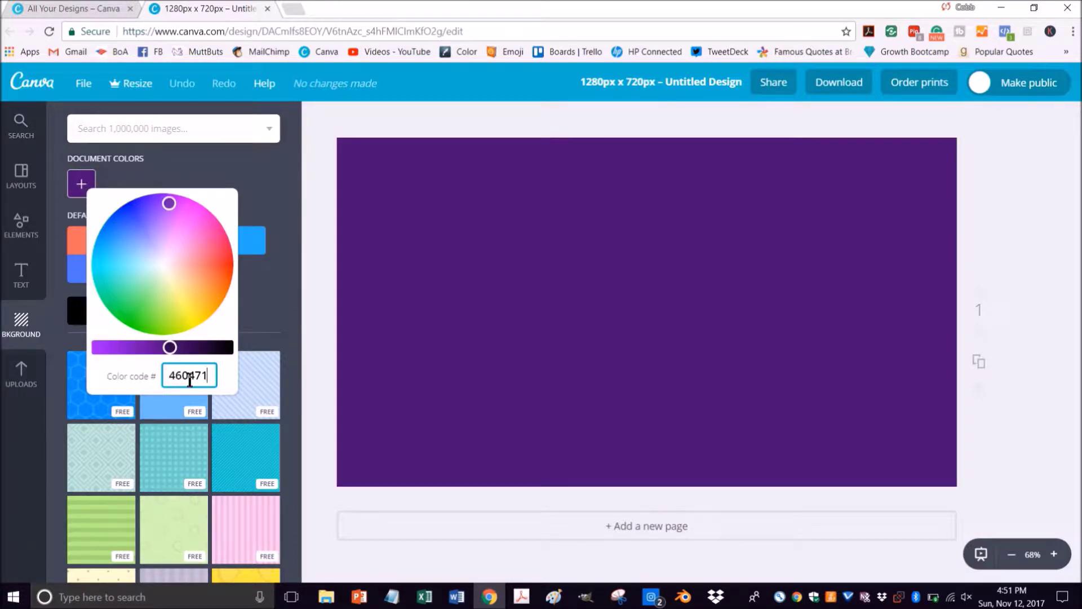
{"action": "left_click", "coordinate": [81, 190]}
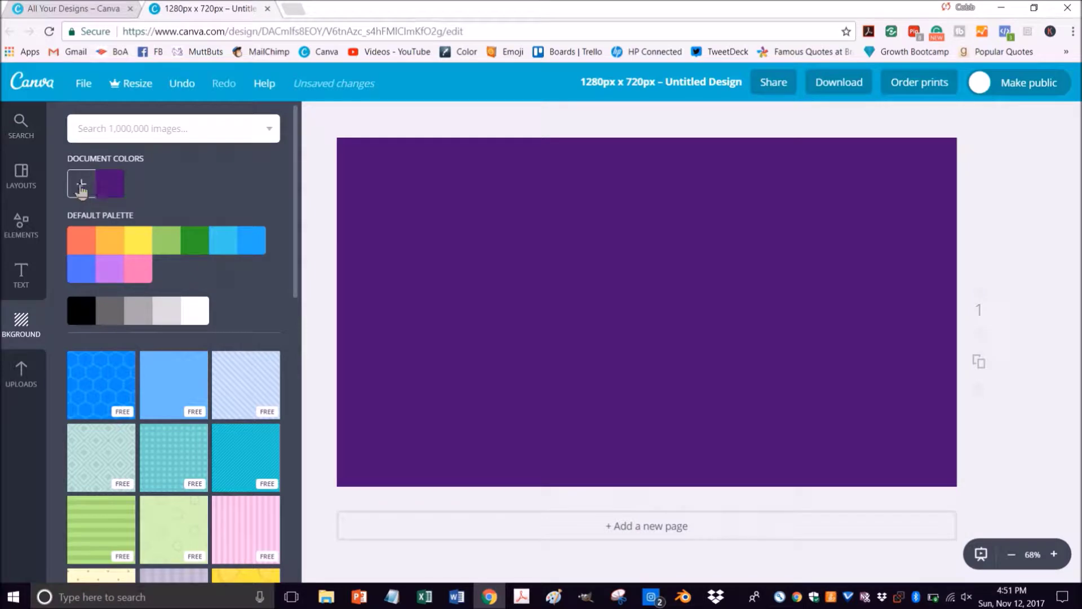
{"action": "left_click", "coordinate": [81, 186]}
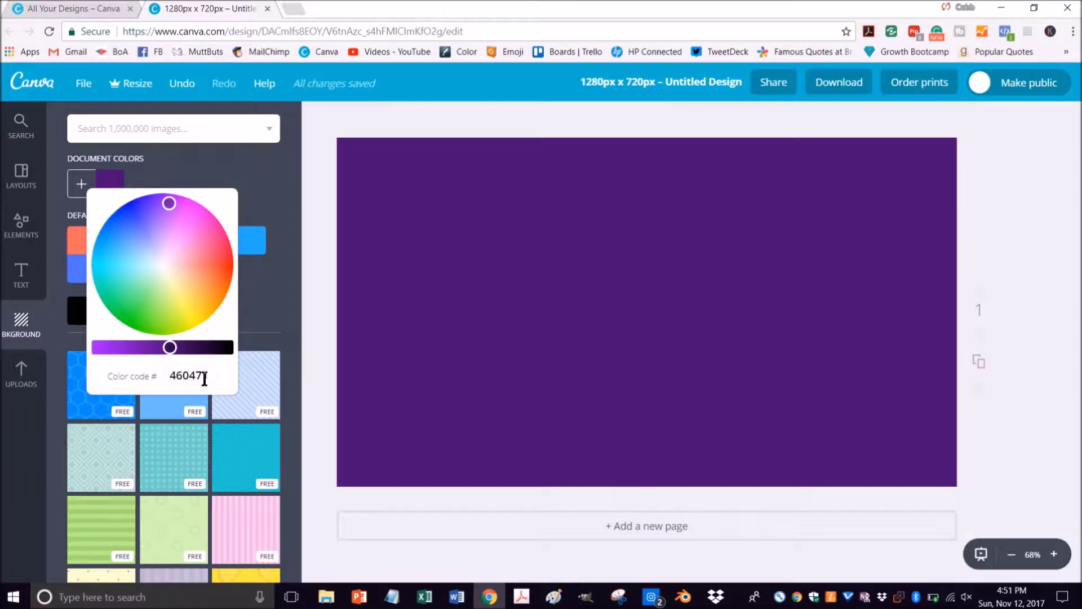
{"action": "left_click", "coordinate": [211, 372]}
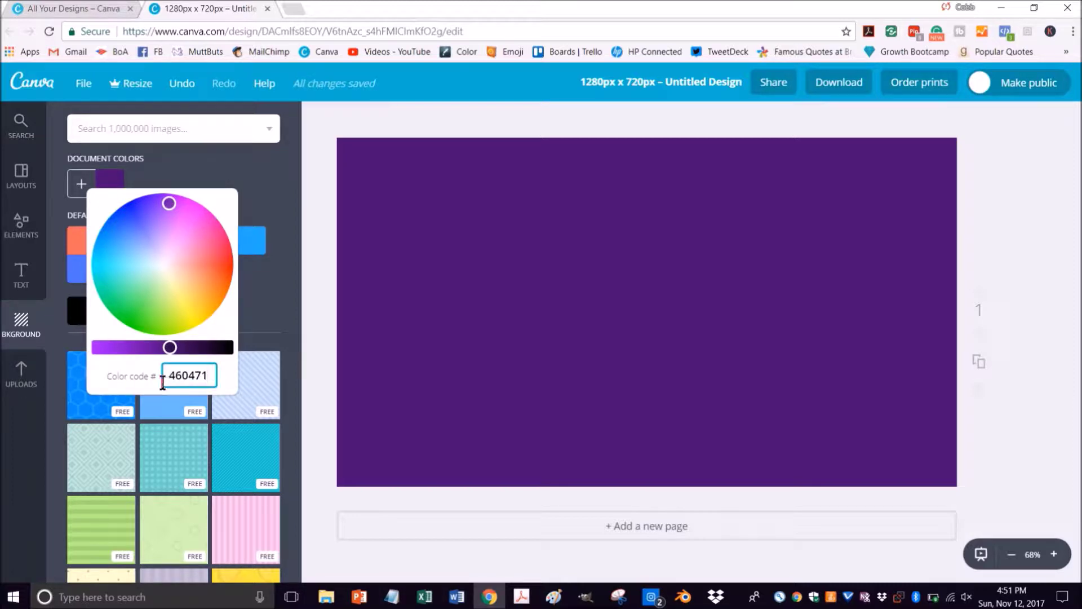
{"action": "left_click_drag", "start_coordinate": [172, 375], "coordinate": [212, 375]}
{"action": "left_click", "coordinate": [211, 376]}
{"action": "left_click", "coordinate": [225, 167]}
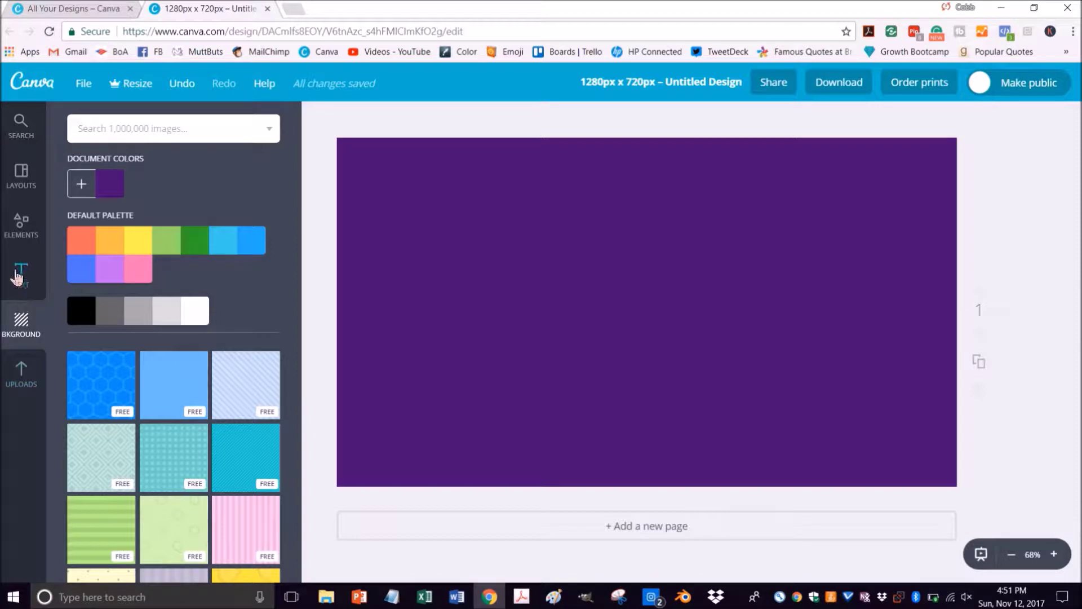
- Add a subheading to the page reading "custom youtube thumbnail – A Canva tutorial"
{"action": "left_click", "coordinate": [19, 277]}
{"action": "left_click", "coordinate": [169, 251]}
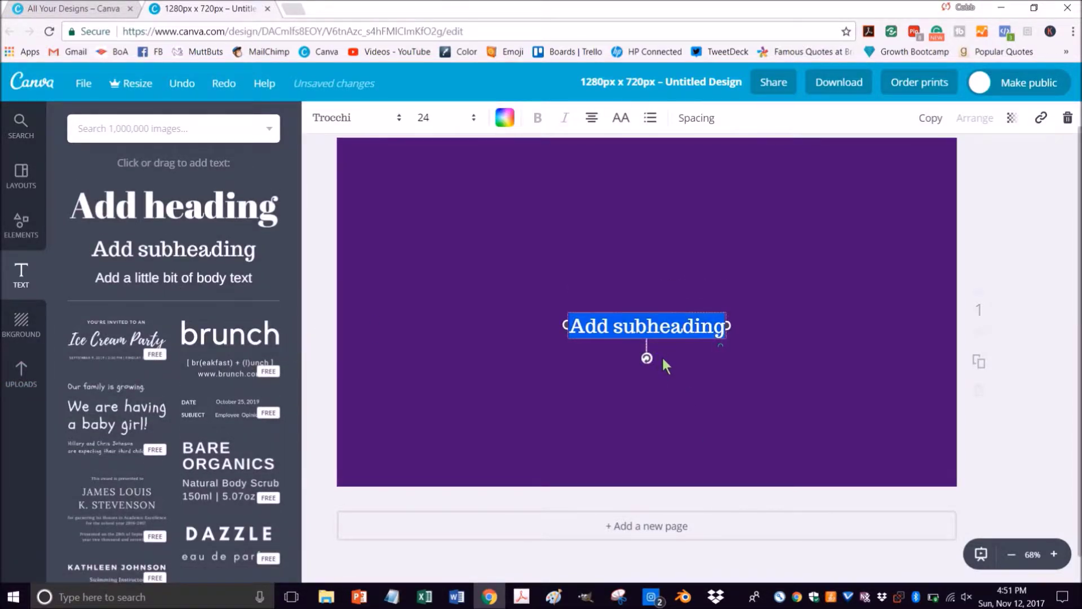
{"action": "type", "text": "custom youtube thumbnail – A Canva tutorial"}
- Correct the title's capitalization to read "Custom YouTube Thumbnail – A Canva Tutorial"
{"action": "left_click", "coordinate": [433, 328]}
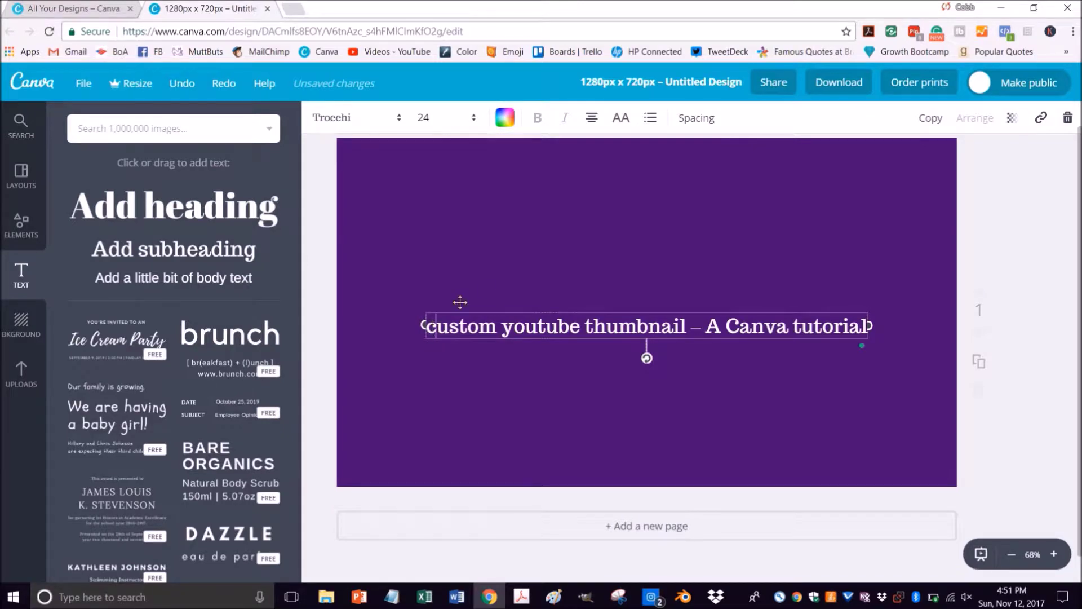
{"action": "key", "text": "BackSpace"}
{"action": "type", "text": "C"}
{"action": "key", "text": "Right"}
{"action": "key", "text": "Right"}
{"action": "key", "text": "Right"}
{"action": "key", "text": "Delete"}
{"action": "type", "text": "Y"}
{"action": "key", "text": "Right"}
{"action": "key", "text": "Right"}
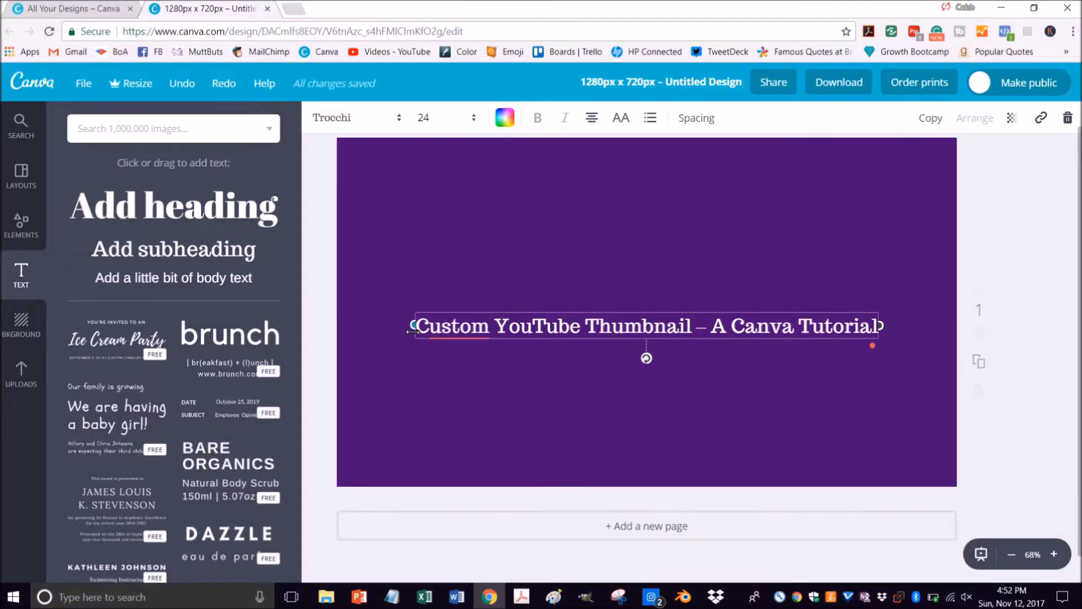
- Narrow the title's text box so it wraps onto three lines, and place it halfway up the right side of the page
{"action": "left_click_drag", "start_coordinate": [414, 331], "coordinate": [631, 306]}
{"action": "left_click_drag", "start_coordinate": [733, 352], "coordinate": [812, 369]}
{"action": "key", "text": "ctrl+z"}
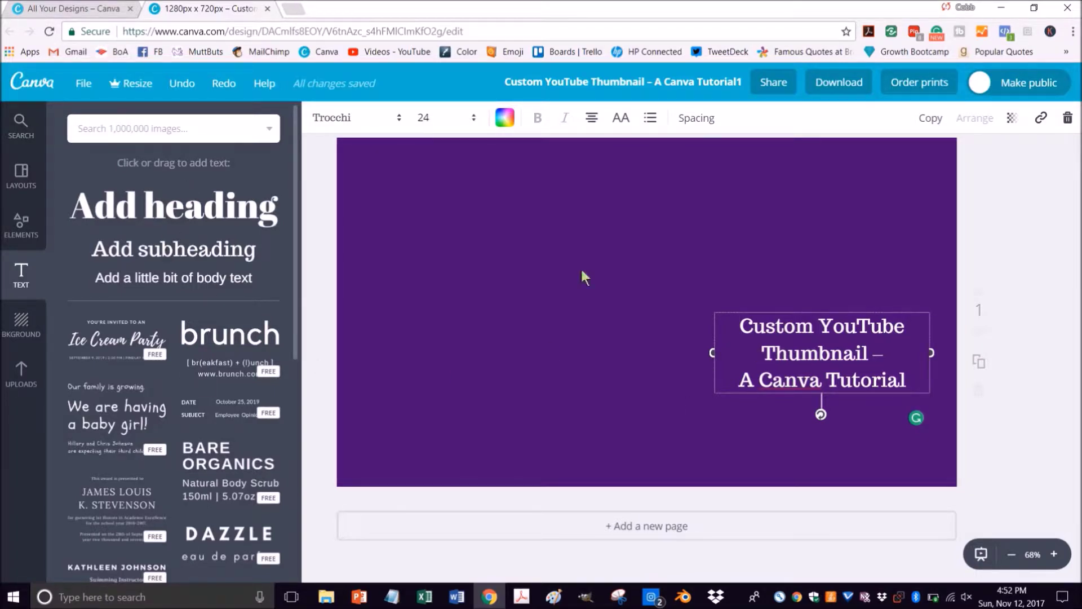
{"action": "left_click_drag", "start_coordinate": [782, 398], "coordinate": [747, 357]}
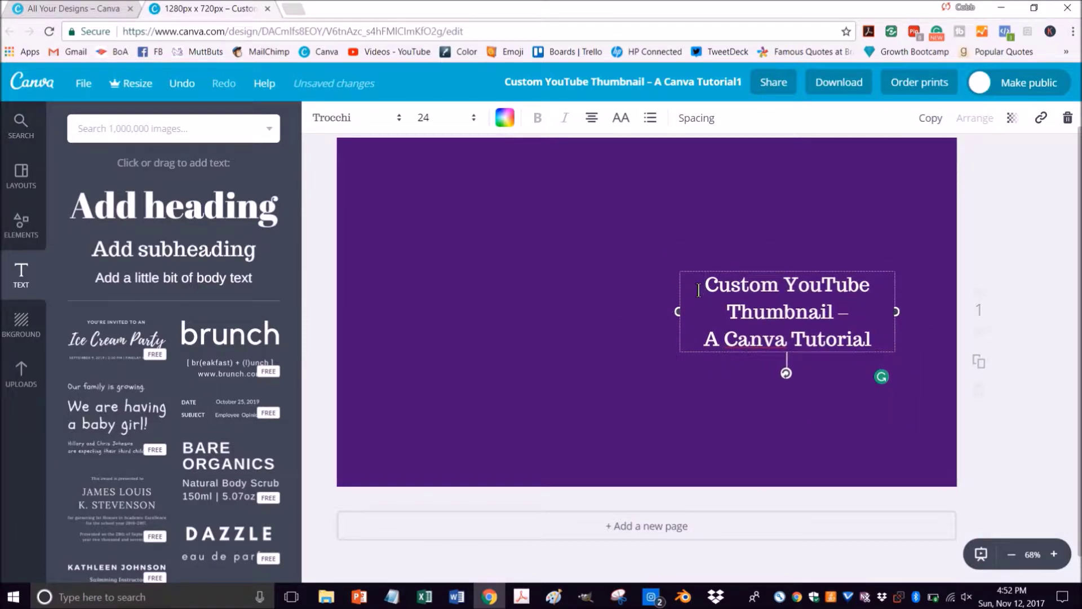
- Change the title's font to PT Sans
{"action": "left_click", "coordinate": [354, 120]}
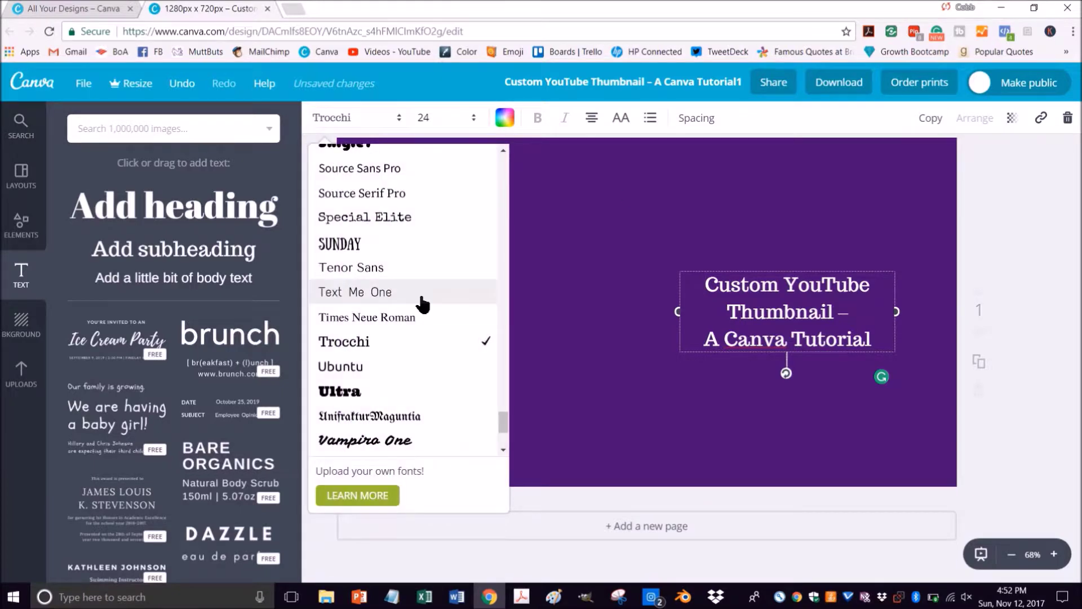
{"action": "scroll", "coordinate": [392, 293], "scroll_direction": "down", "scroll_amount": 3}
{"action": "scroll", "coordinate": [389, 307], "scroll_direction": "up", "scroll_amount": 6}
{"action": "scroll", "coordinate": [389, 316], "scroll_direction": "up", "scroll_amount": 4}
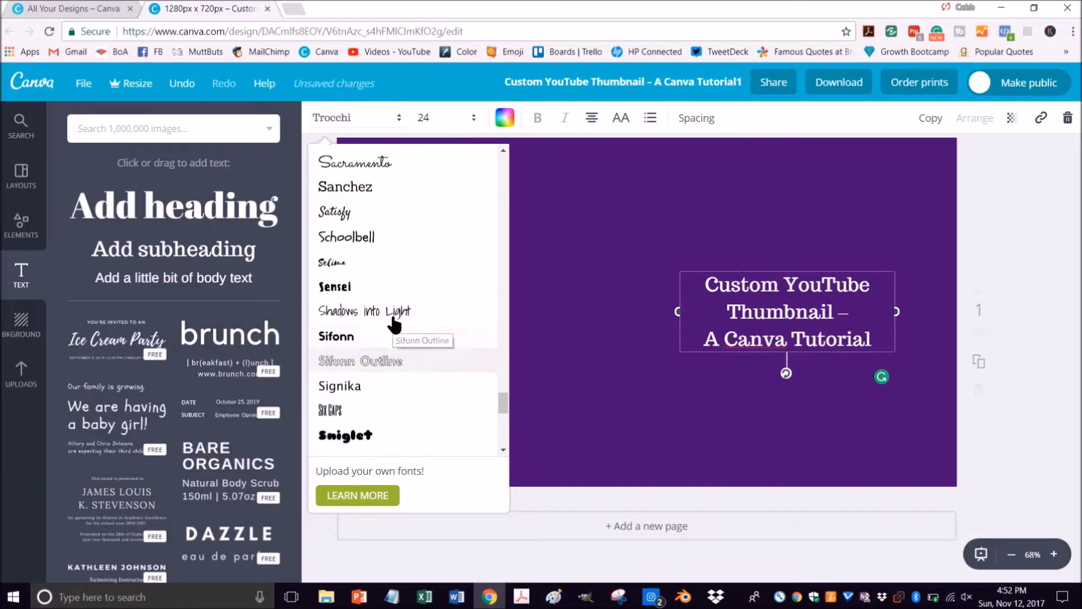
{"action": "scroll", "coordinate": [393, 325], "scroll_direction": "up", "scroll_amount": 4}
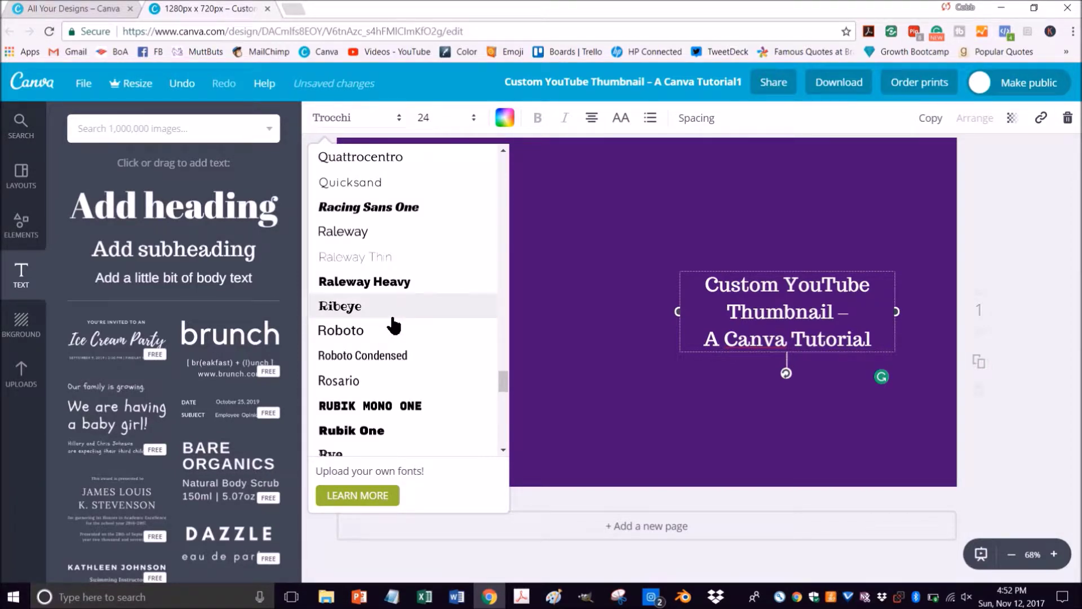
{"action": "scroll", "coordinate": [392, 322], "scroll_direction": "up", "scroll_amount": 4}
{"action": "left_click", "coordinate": [392, 320]}
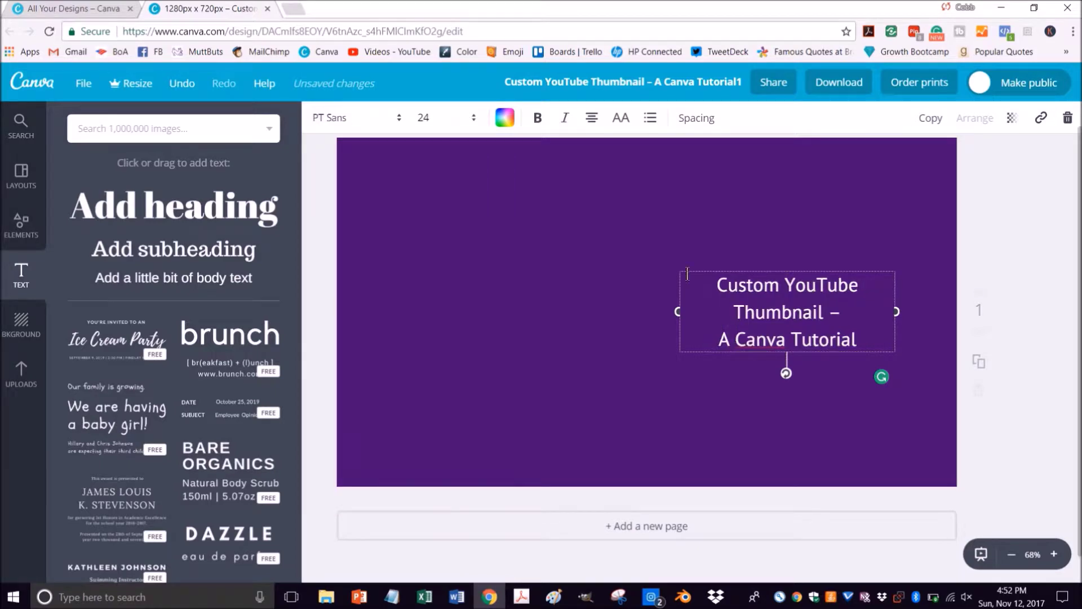
- Set the title's font size to 56, widen its text box to fit three lines, and move it up onto the page
{"action": "left_click", "coordinate": [422, 117]}
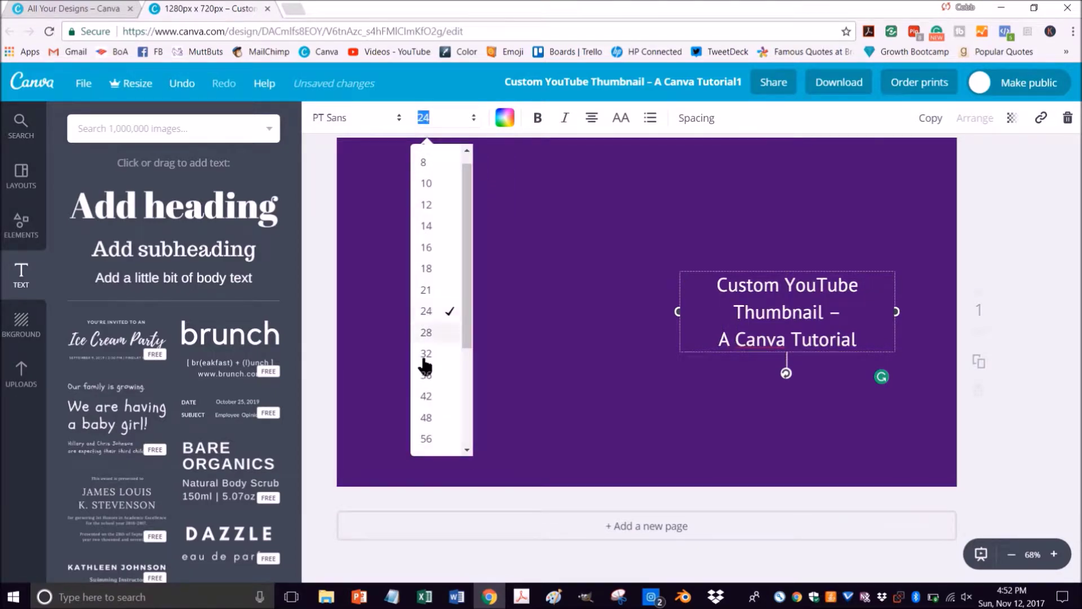
{"action": "left_click", "coordinate": [426, 434]}
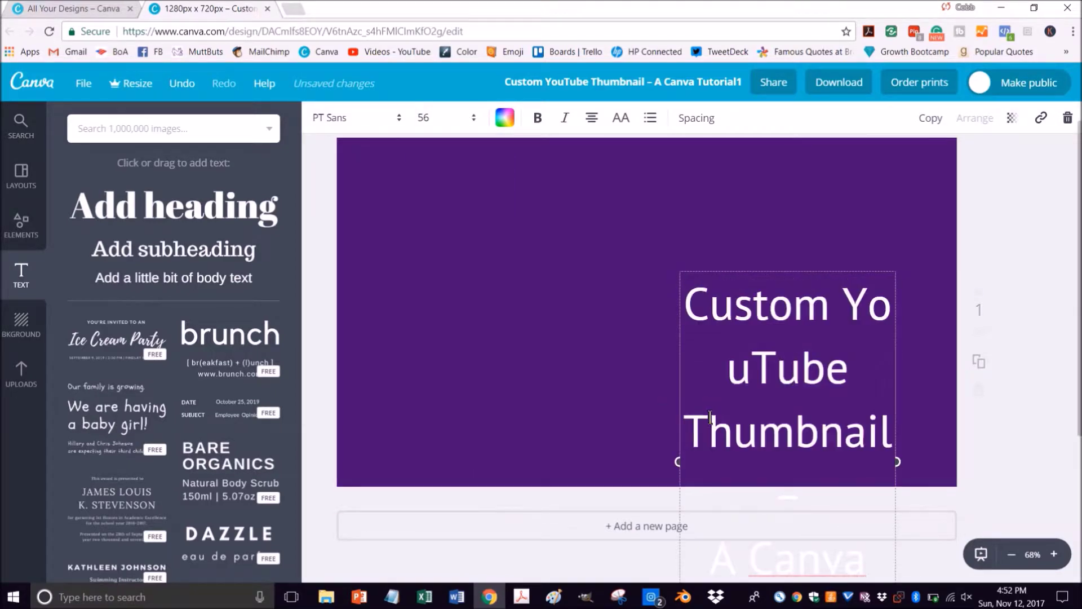
{"action": "left_click_drag", "start_coordinate": [676, 465], "coordinate": [517, 462]}
{"action": "left_click_drag", "start_coordinate": [638, 465], "coordinate": [685, 400]}
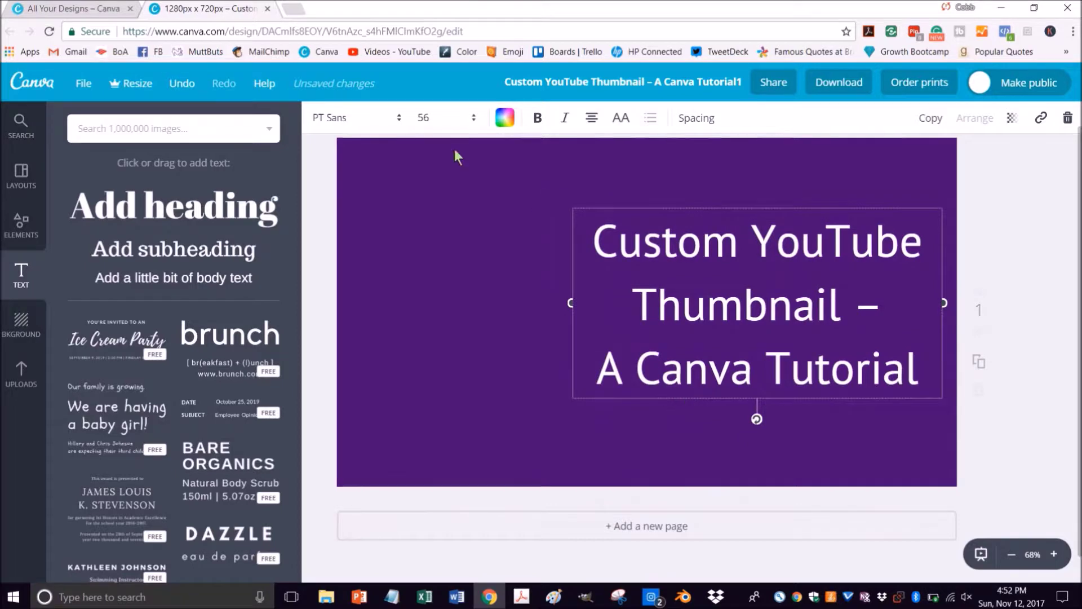
- Reduce the title's font size to 36 and narrow its text box so it wraps onto three lines
{"action": "left_click", "coordinate": [446, 117]}
{"action": "left_click", "coordinate": [434, 384]}
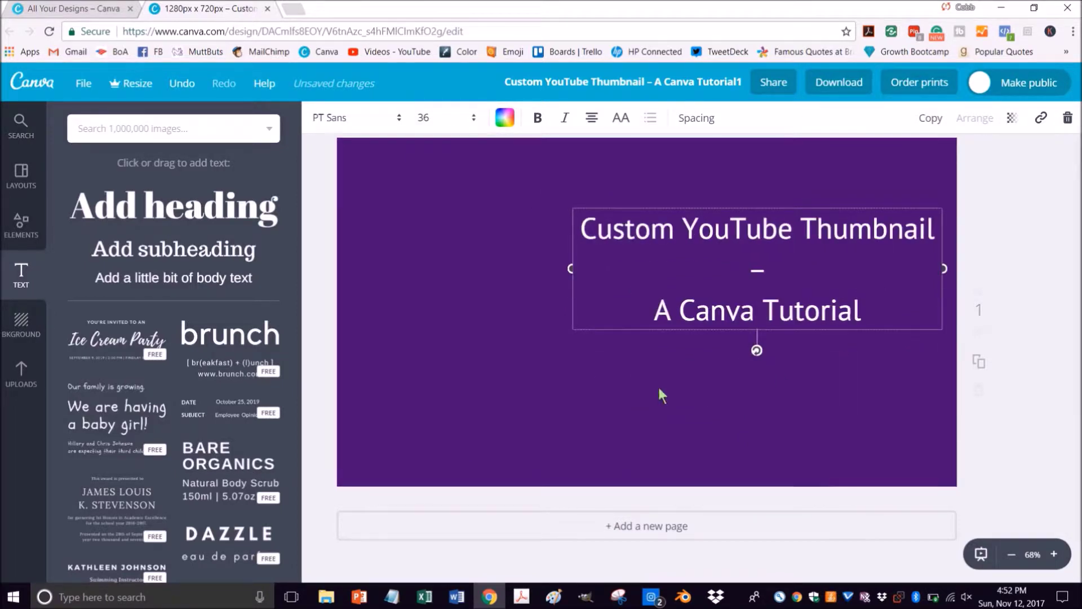
{"action": "left_click_drag", "start_coordinate": [571, 269], "coordinate": [644, 269]}
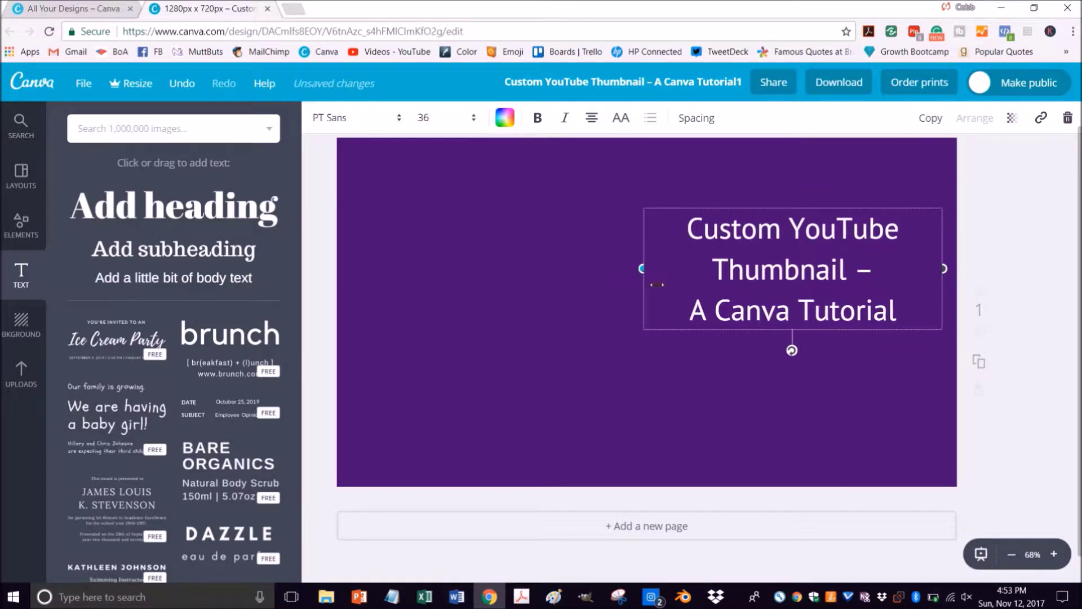
- Make the title bold and lower it to the vertical middle of the page
{"action": "left_click", "coordinate": [537, 119]}
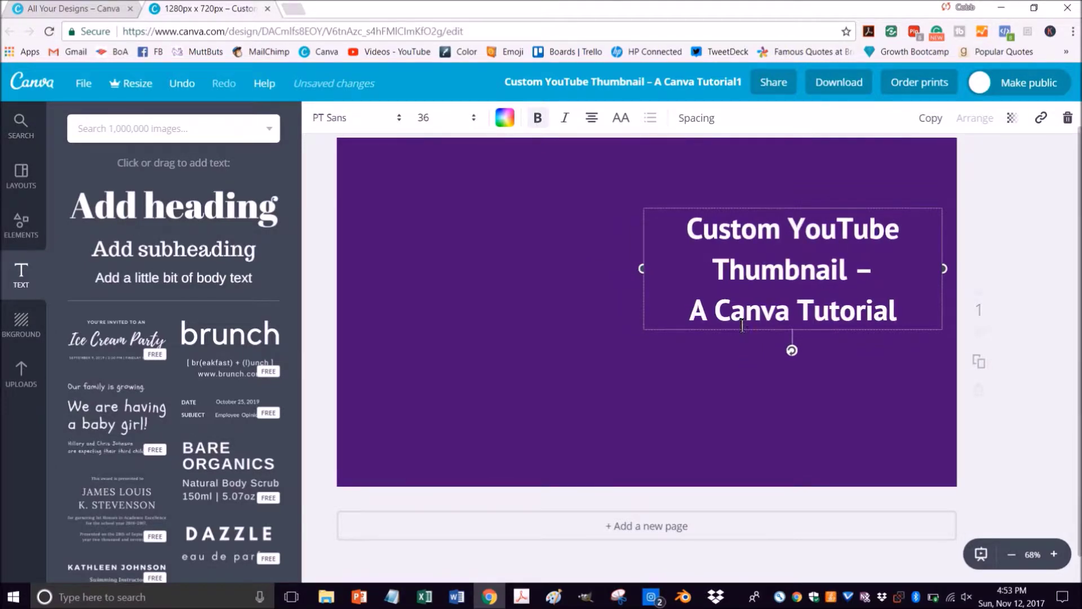
{"action": "left_click_drag", "start_coordinate": [737, 335], "coordinate": [739, 379]}
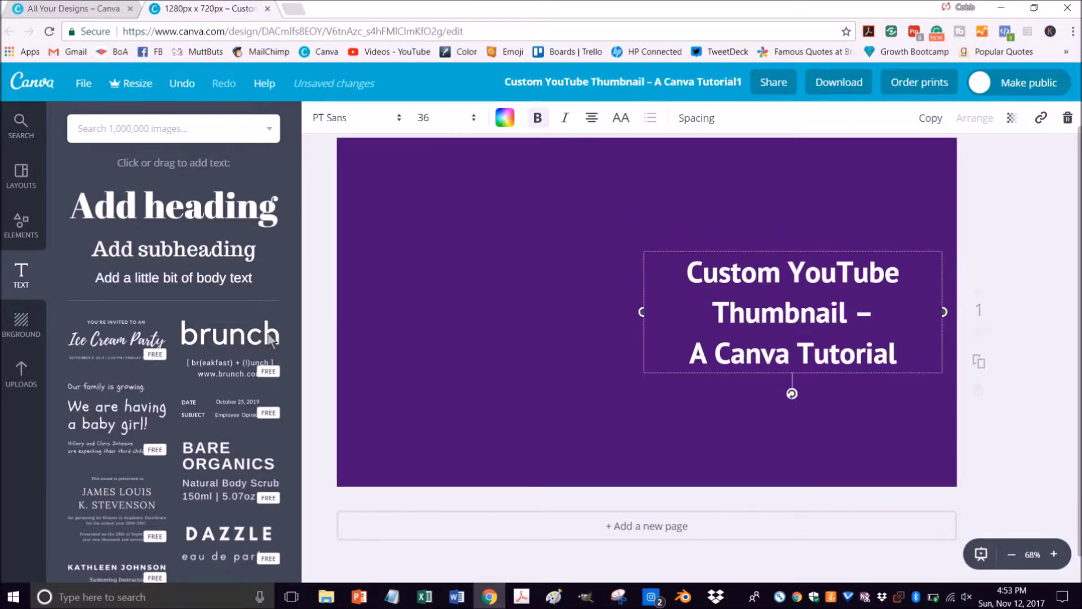
- Upload the JPG selfie from the 11 November Video folder and add it to the page
{"action": "left_click", "coordinate": [20, 375]}
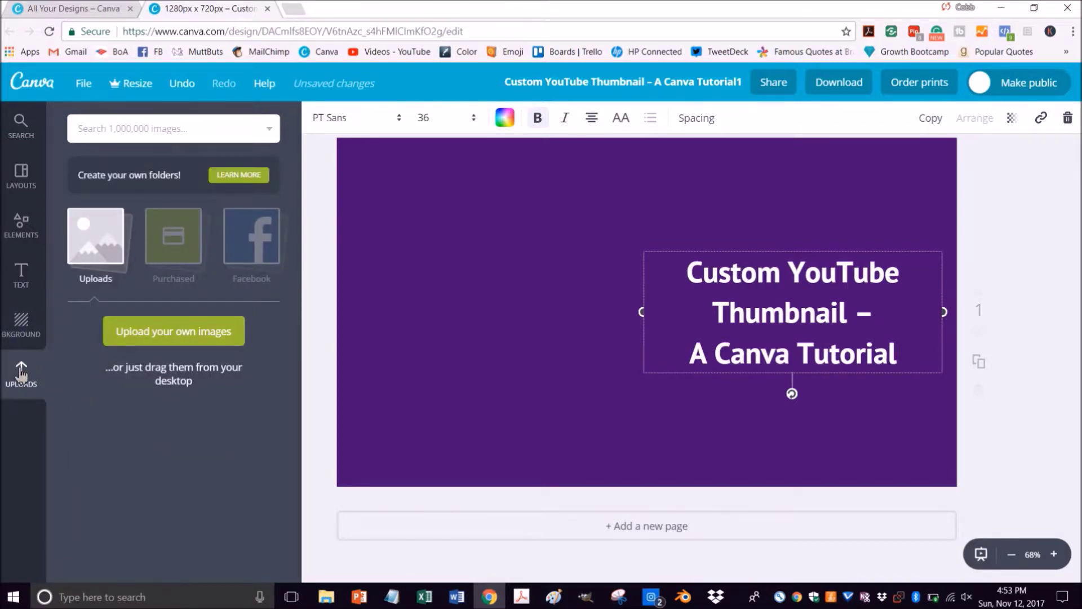
{"action": "left_click", "coordinate": [156, 337]}
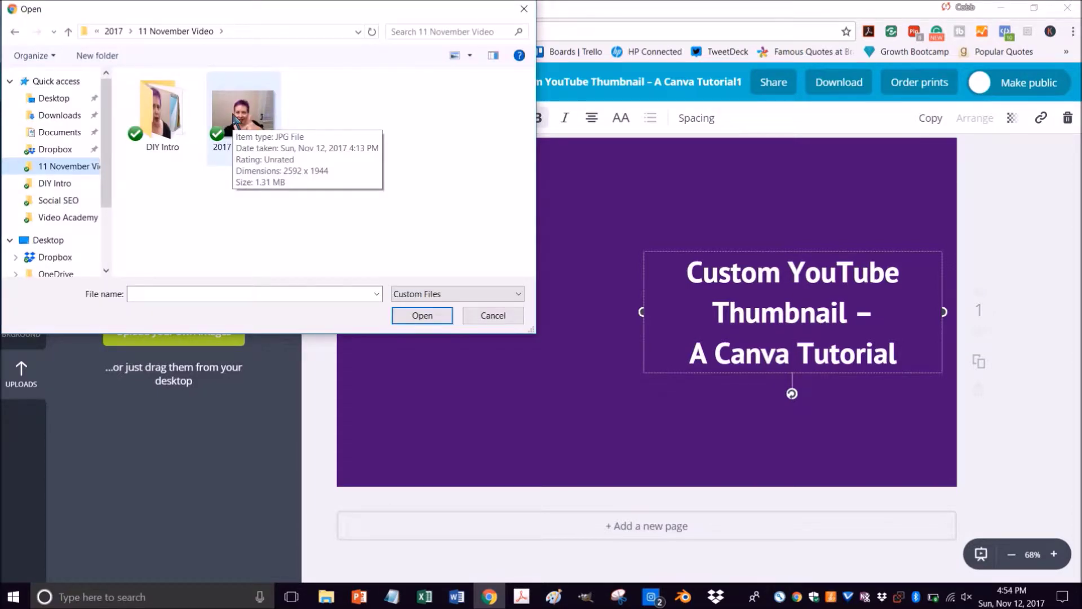
{"action": "double_click", "coordinate": [241, 110]}
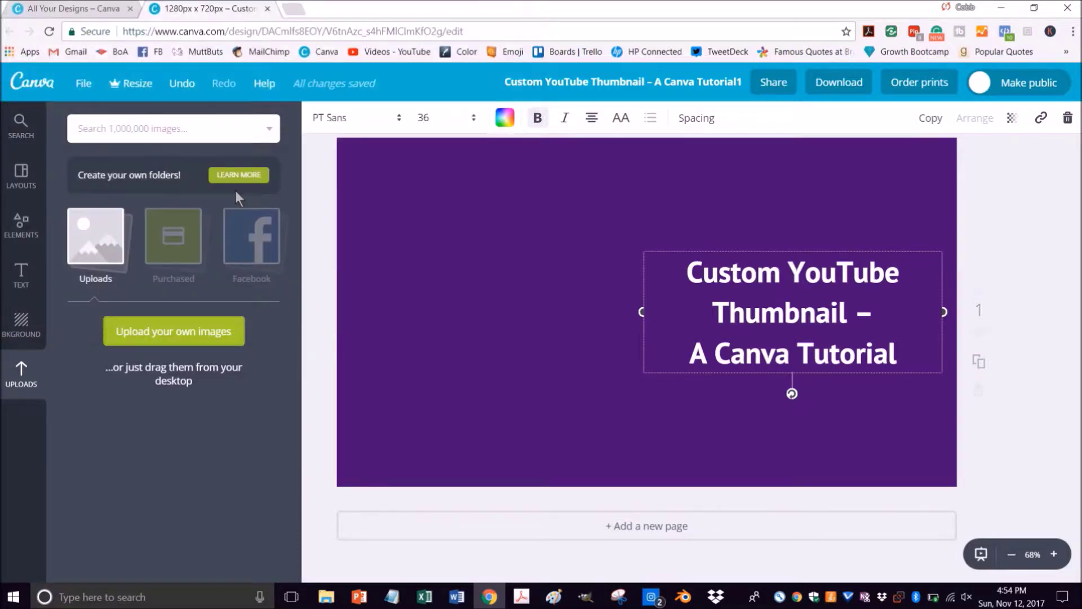
{"action": "left_click", "coordinate": [101, 382]}
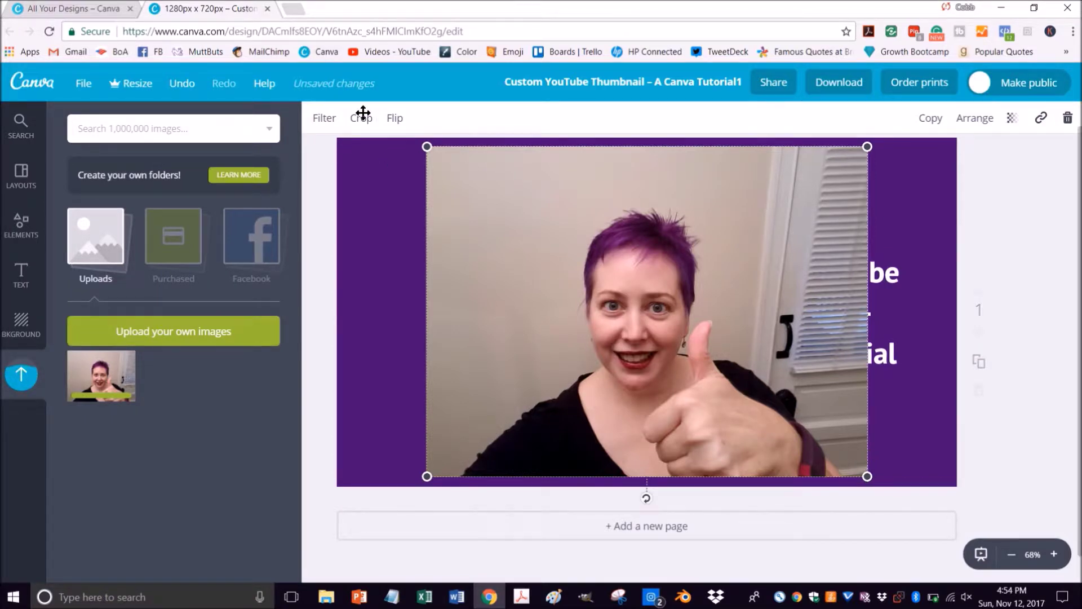
- Crop the photo to a portrait framing of the head, shoulders and raised thumb
{"action": "double_click", "coordinate": [480, 213]}
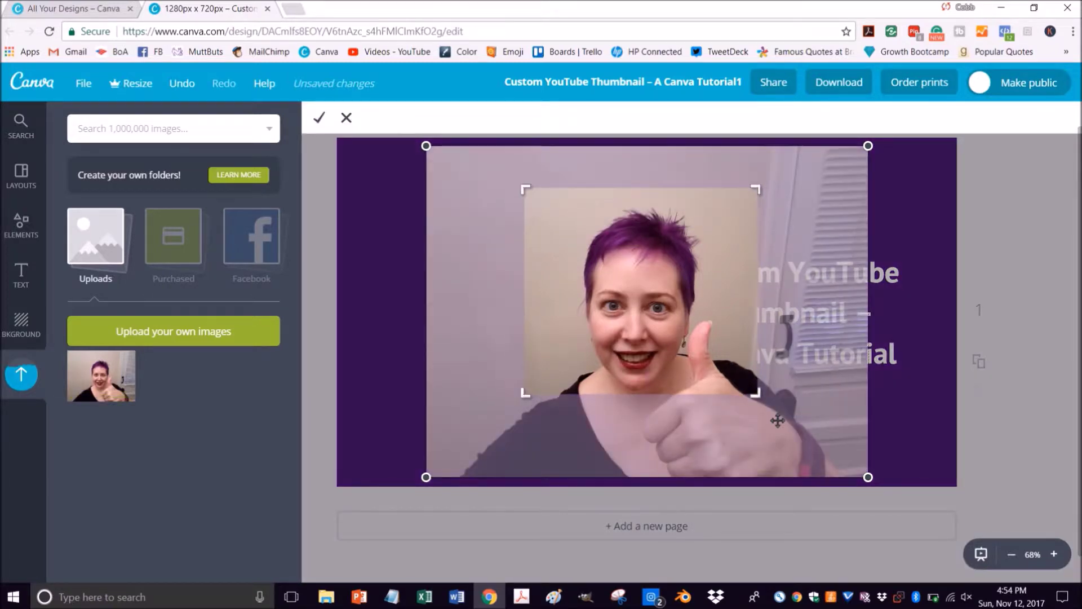
{"action": "left_click_drag", "start_coordinate": [759, 403], "coordinate": [747, 432]}
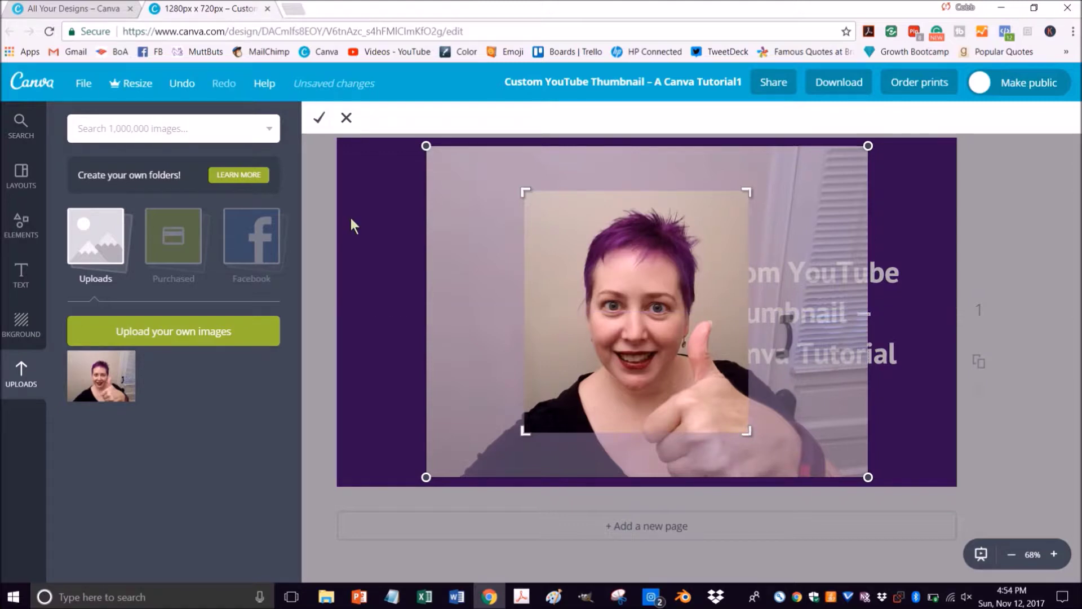
{"action": "left_click", "coordinate": [319, 118]}
- Move the cropped photo to the left half of the page, enlarge it slightly and center it vertically
{"action": "left_click_drag", "start_coordinate": [684, 387], "coordinate": [527, 384]}
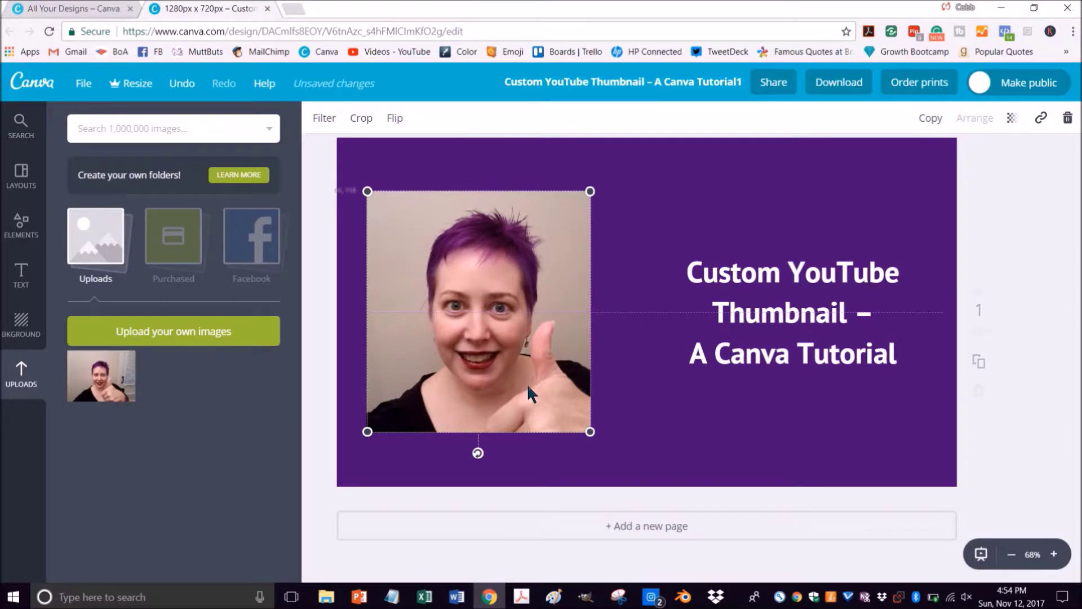
{"action": "left_click_drag", "start_coordinate": [590, 192], "coordinate": [616, 166]}
{"action": "left_click_drag", "start_coordinate": [552, 272], "coordinate": [546, 284]}
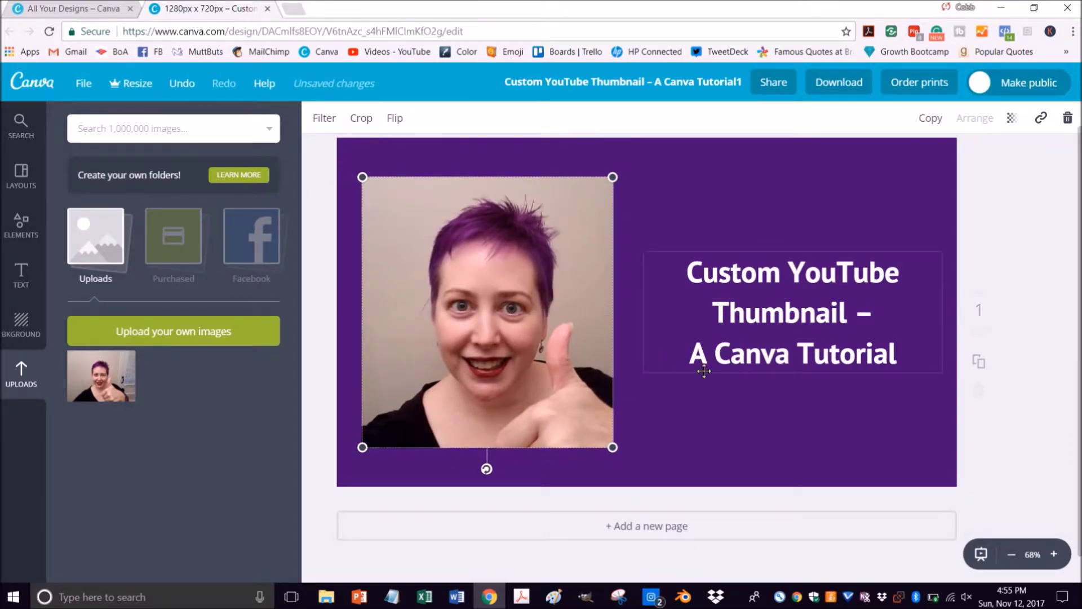
- Set the title's font size to 48 and reword it as "Creating a Custom YouTube Thumbnail: A Canva Tutorial"
{"action": "left_click", "coordinate": [744, 370]}
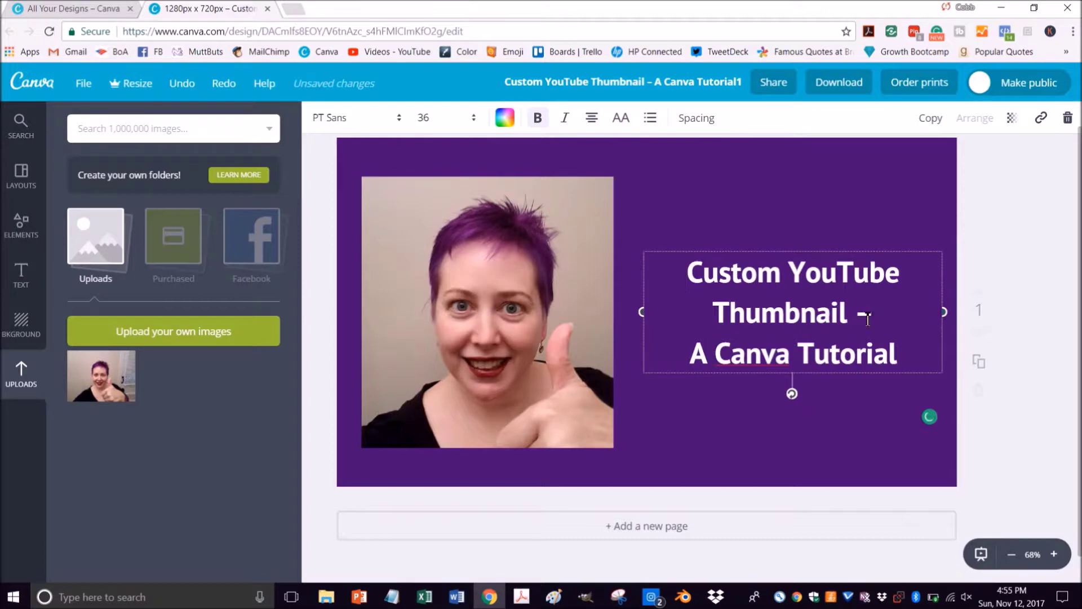
{"action": "left_click", "coordinate": [424, 117]}
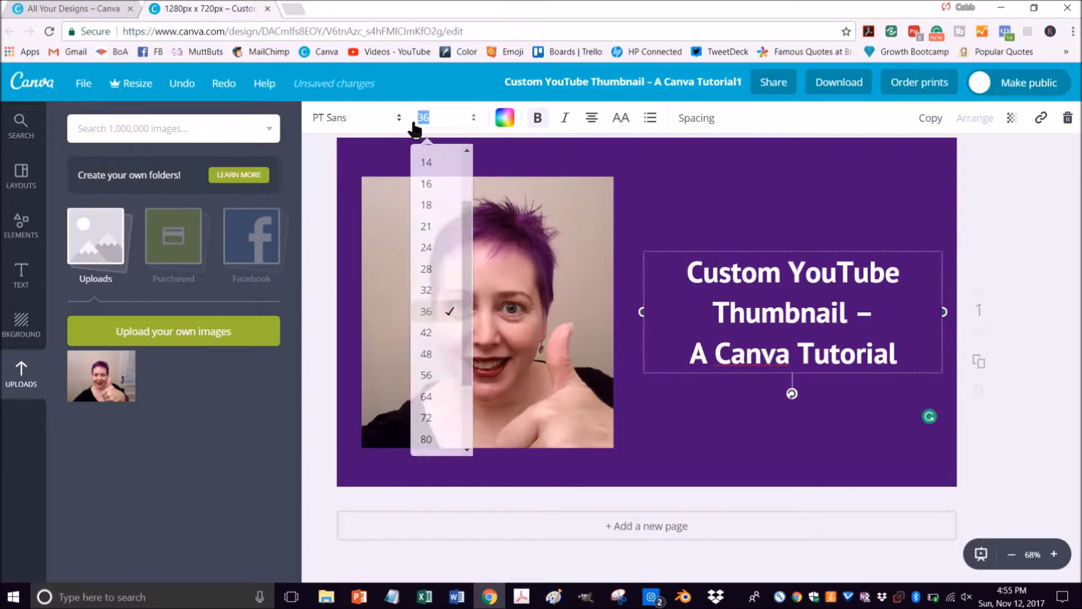
{"action": "left_click", "coordinate": [427, 337]}
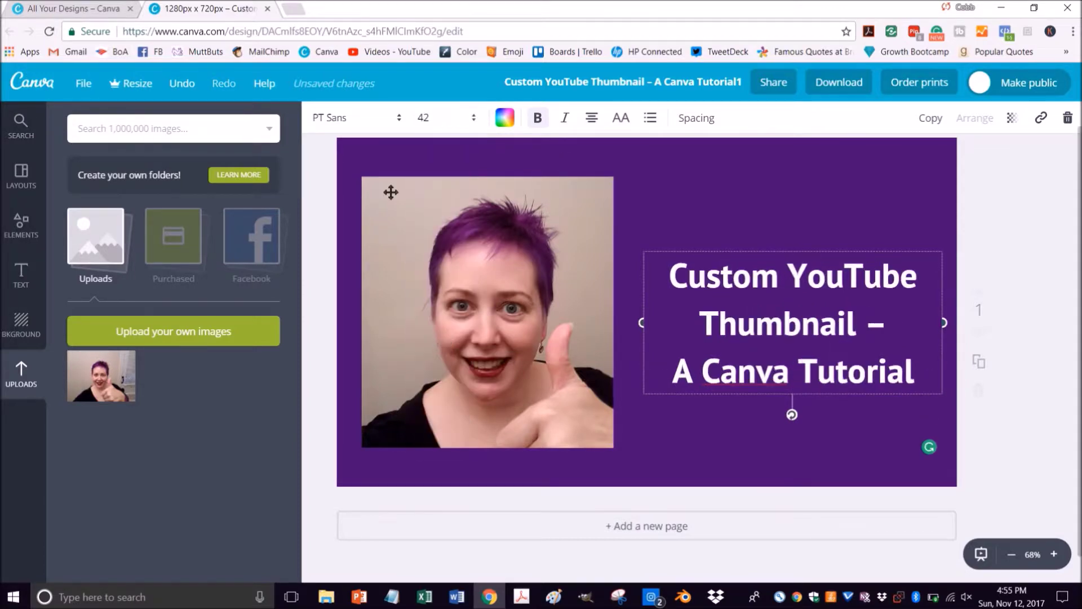
{"action": "left_click", "coordinate": [427, 118]}
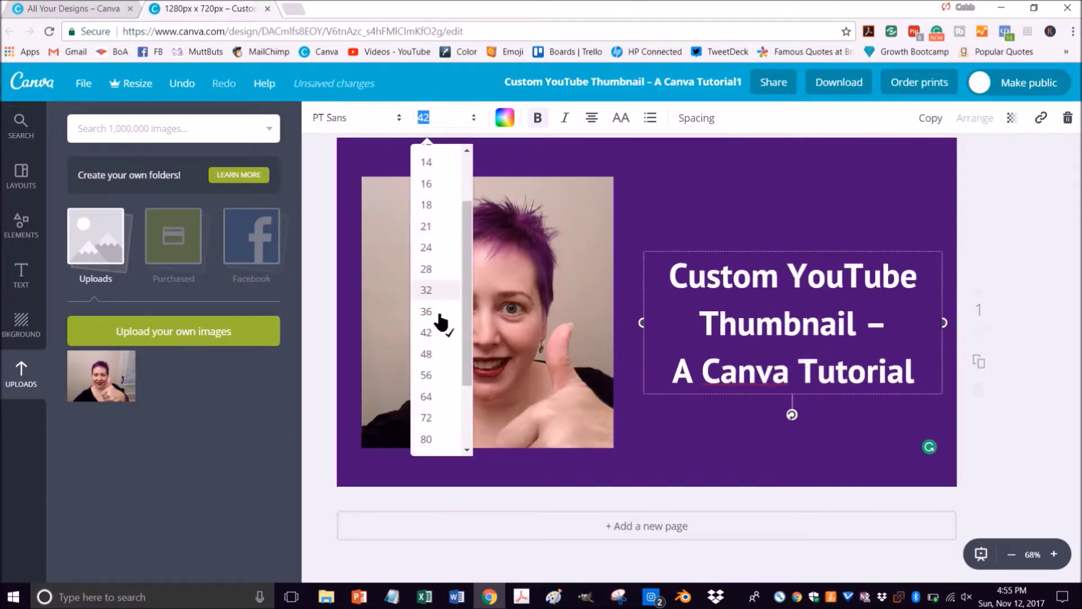
{"action": "left_click", "coordinate": [427, 354]}
{"action": "mouse_move", "coordinate": [775, 416]}
{"action": "left_mouse_down"}
{"action": "mouse_move", "coordinate": [776, 386]}
{"action": "mouse_move", "coordinate": [770, 395]}
{"action": "left_mouse_up"}
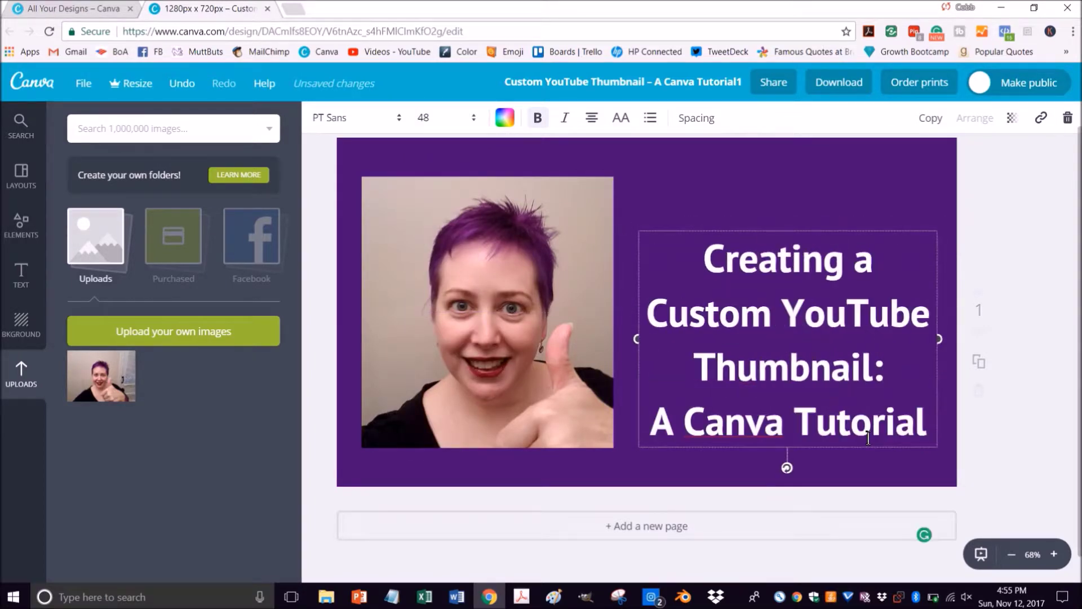
- Center the four-line title vertically on the page beside the photo
{"action": "left_click_drag", "start_coordinate": [868, 451], "coordinate": [863, 422]}
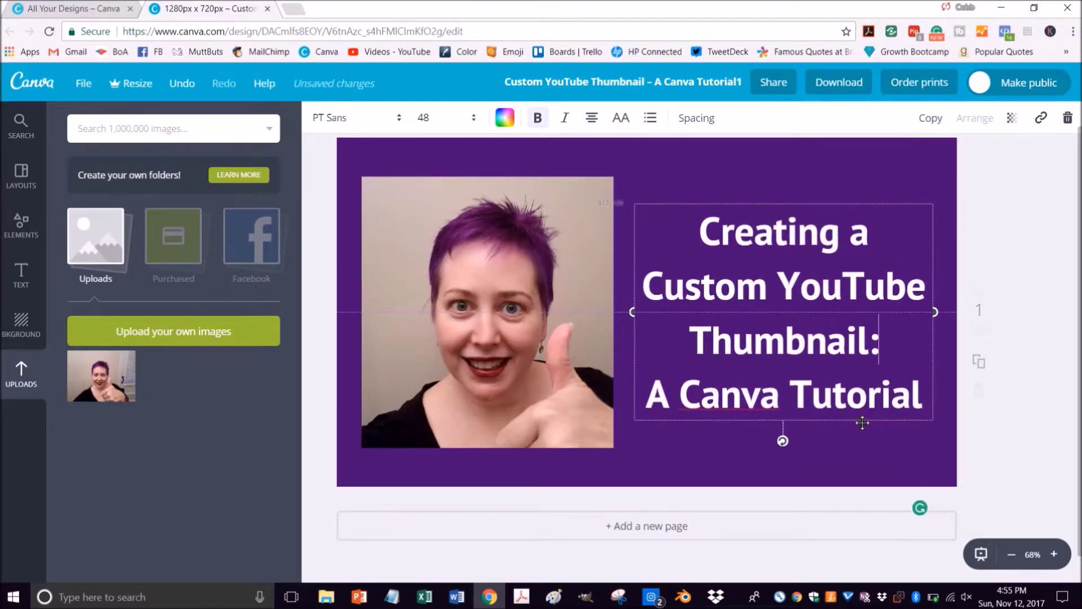
{"action": "mouse_move", "coordinate": [863, 422]}
{"action": "left_mouse_down"}
{"action": "mouse_move", "coordinate": [865, 433]}
{"action": "mouse_move", "coordinate": [864, 421]}
{"action": "left_mouse_up"}
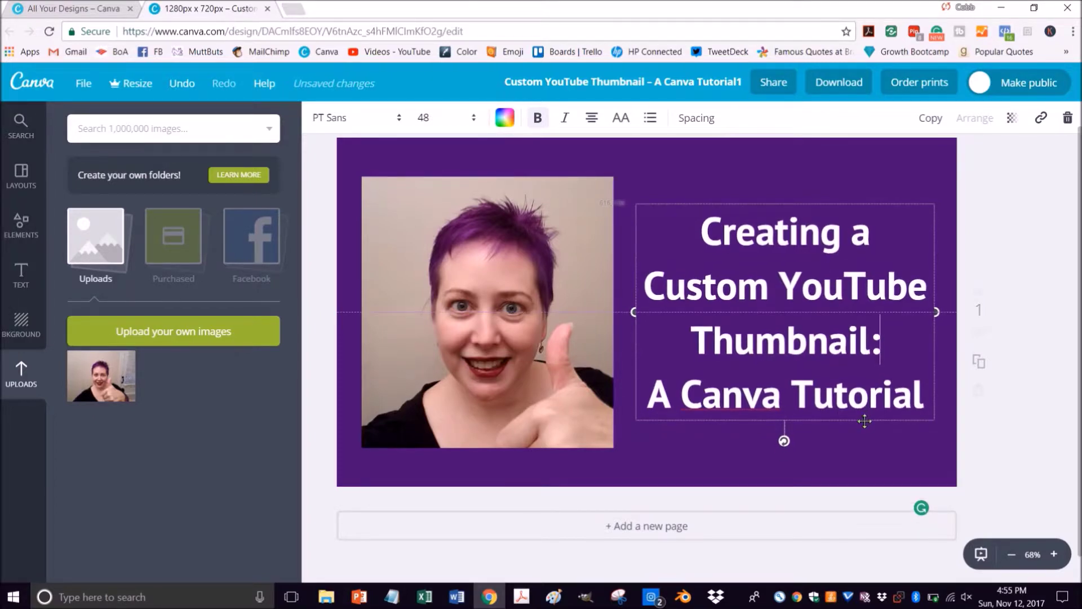
{"action": "left_click_drag", "start_coordinate": [865, 421], "coordinate": [864, 421]}
{"action": "left_click", "coordinate": [651, 453]}
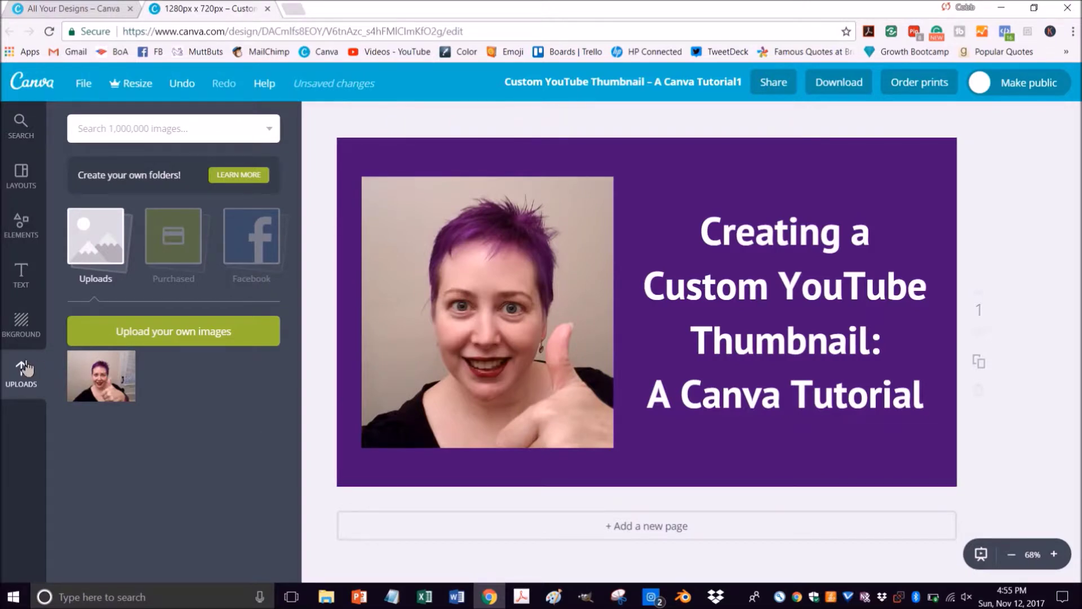
- Add a hollow square shape with a white outline and slightly rounded corners to the page
{"action": "left_click", "coordinate": [17, 227]}
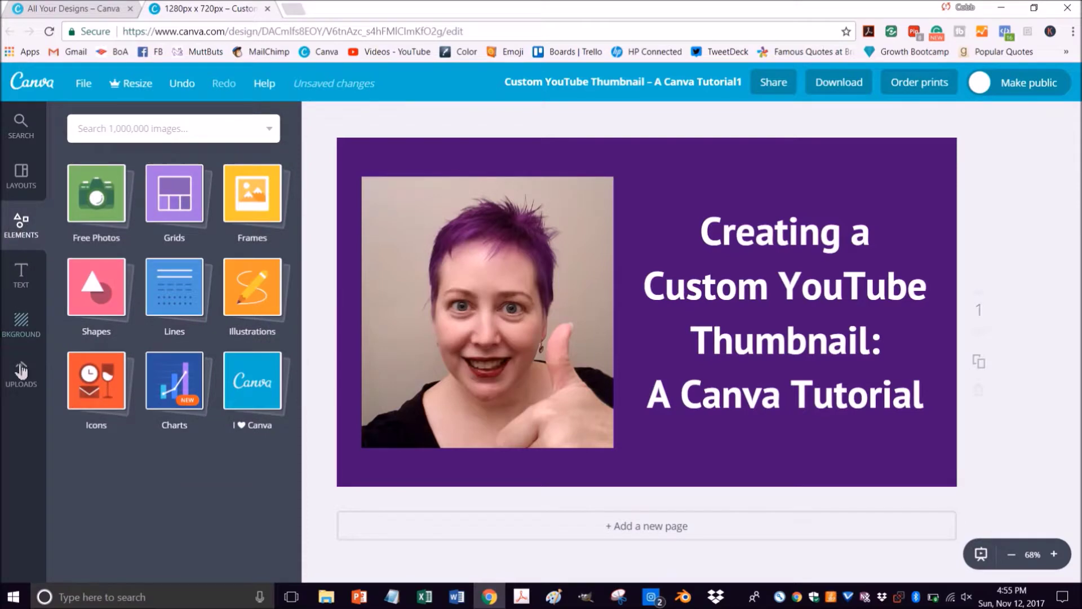
{"action": "left_click", "coordinate": [87, 285]}
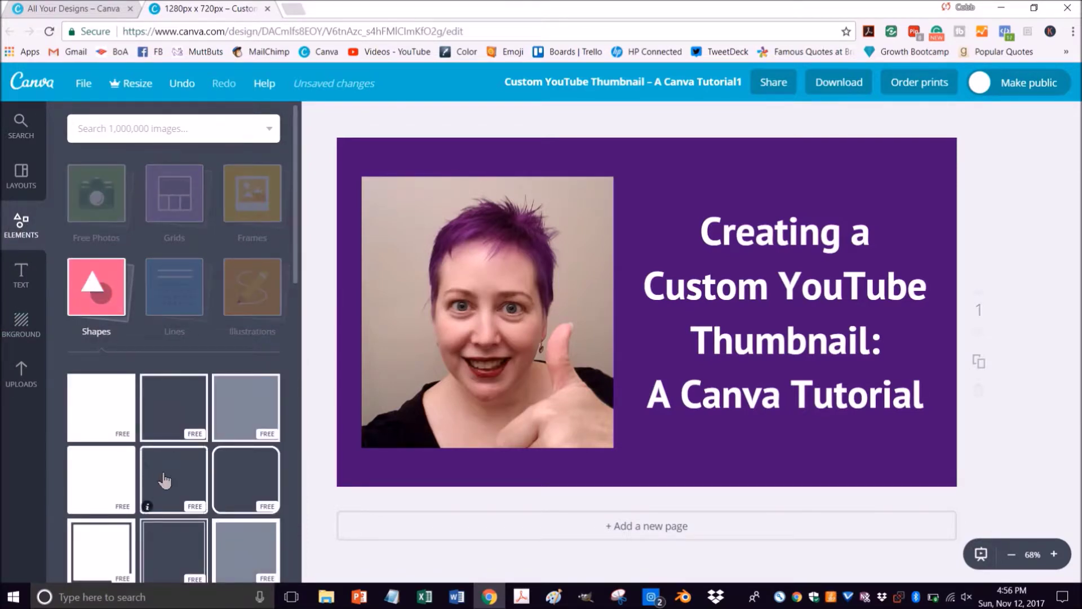
{"action": "left_click", "coordinate": [165, 480]}
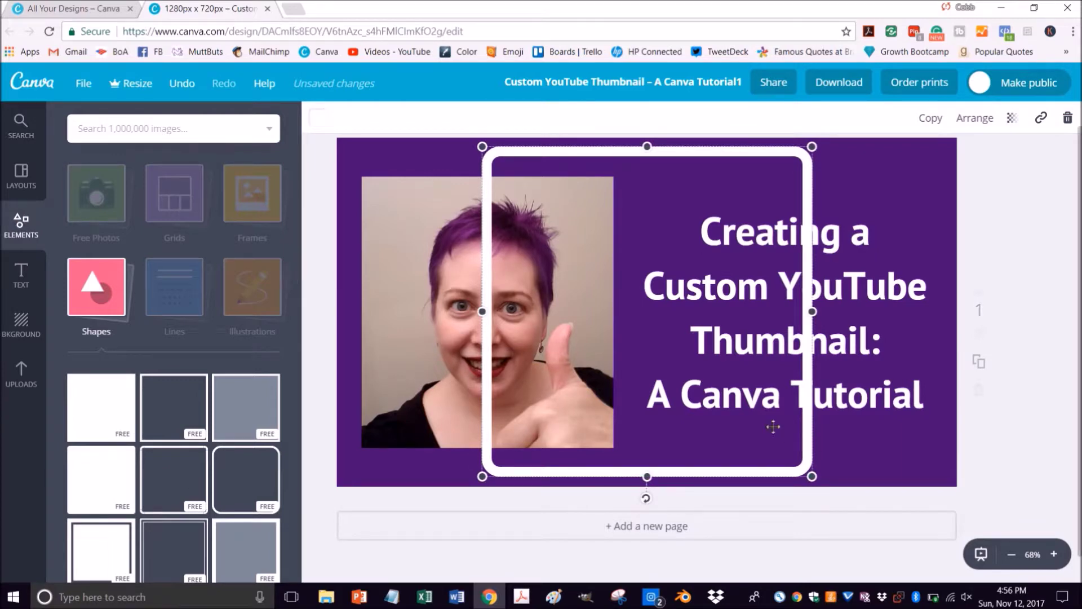
- Move and resize the white rounded outline so it frames the photo's edges on all four sides
{"action": "left_click_drag", "start_coordinate": [711, 418], "coordinate": [632, 389]}
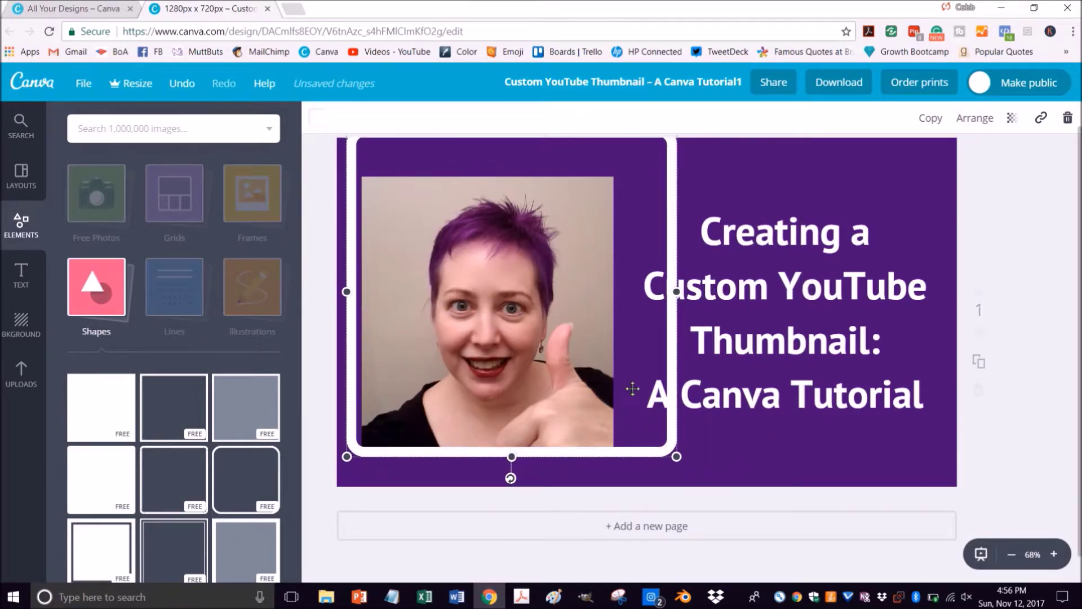
{"action": "scroll", "coordinate": [581, 297], "scroll_direction": "up", "scroll_amount": 1}
{"action": "left_click_drag", "start_coordinate": [520, 150], "coordinate": [519, 194]}
{"action": "left_click_drag", "start_coordinate": [676, 343], "coordinate": [619, 344]}
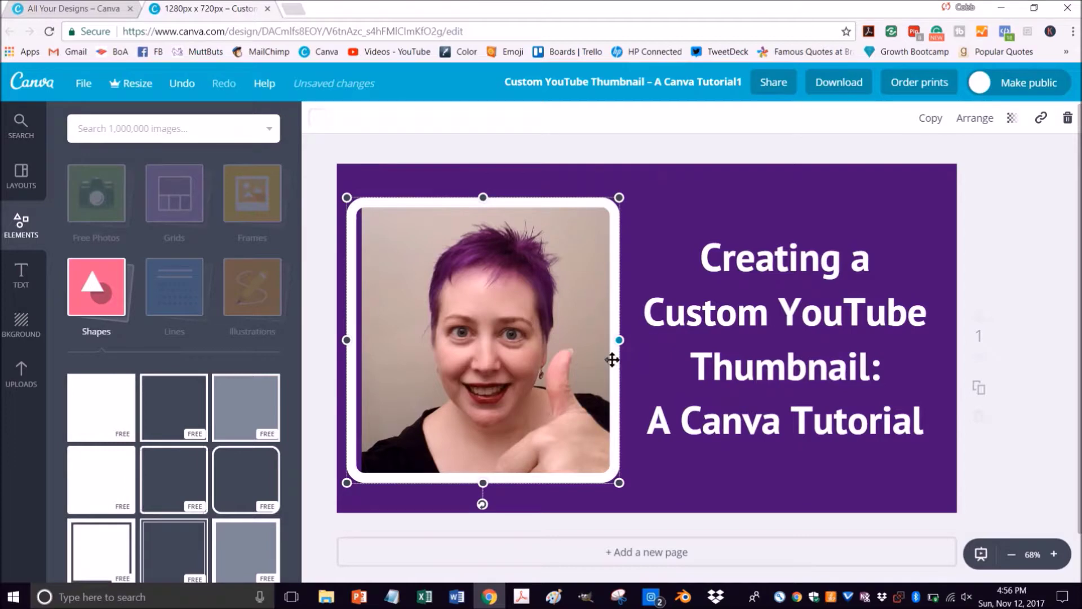
{"action": "left_click_drag", "start_coordinate": [348, 340], "coordinate": [355, 340]}
{"action": "left_click", "coordinate": [790, 222]}
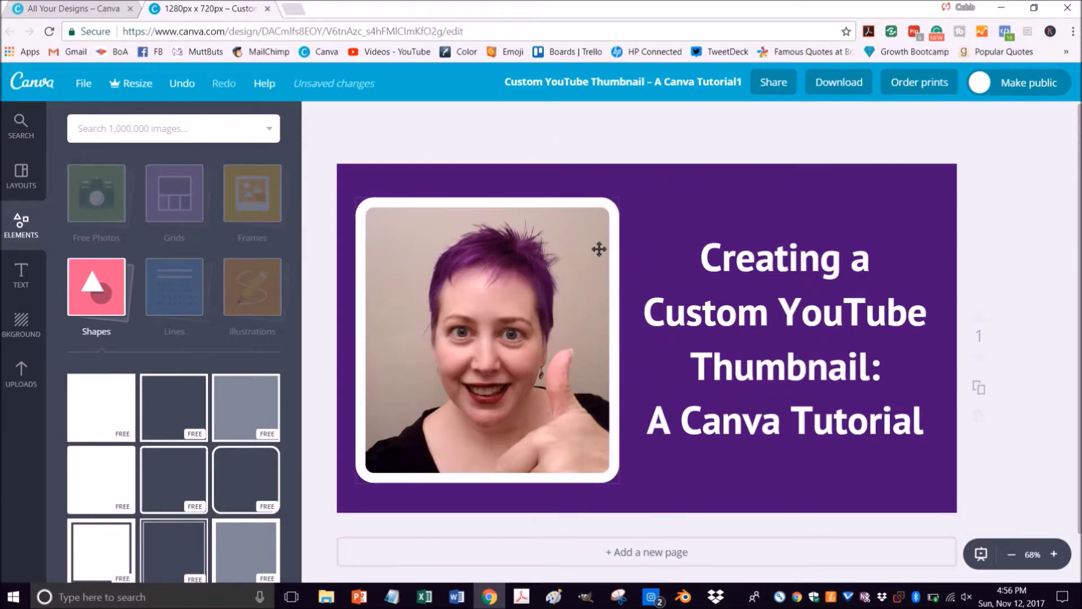
- View the color choices available for the rounded frame around the photo, and close them
{"action": "scroll", "coordinate": [1071, 546], "scroll_direction": "down", "scroll_amount": 1}
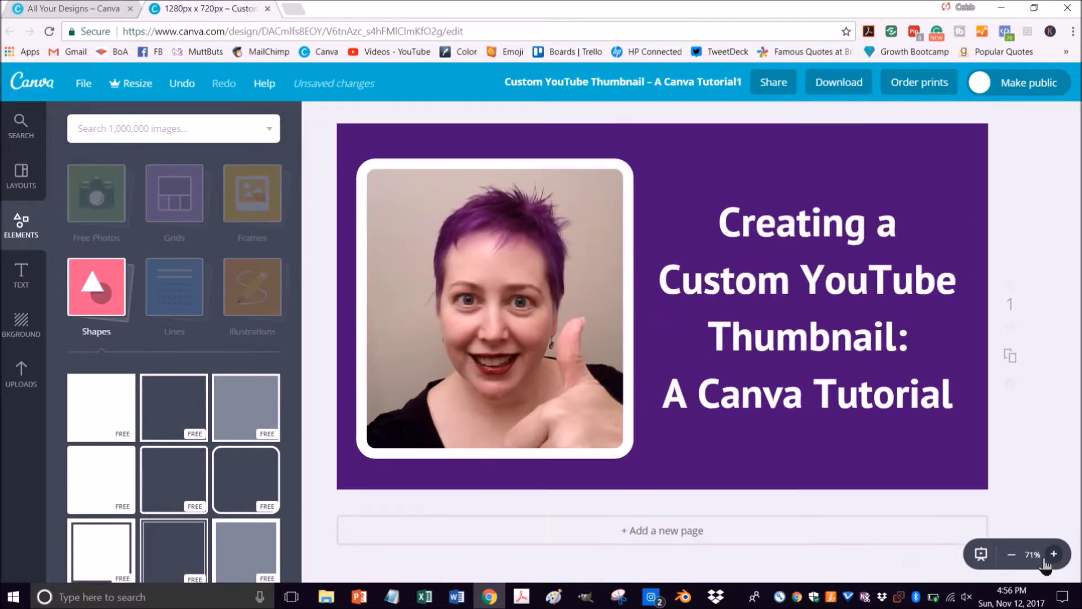
{"action": "left_click", "coordinate": [1012, 555]}
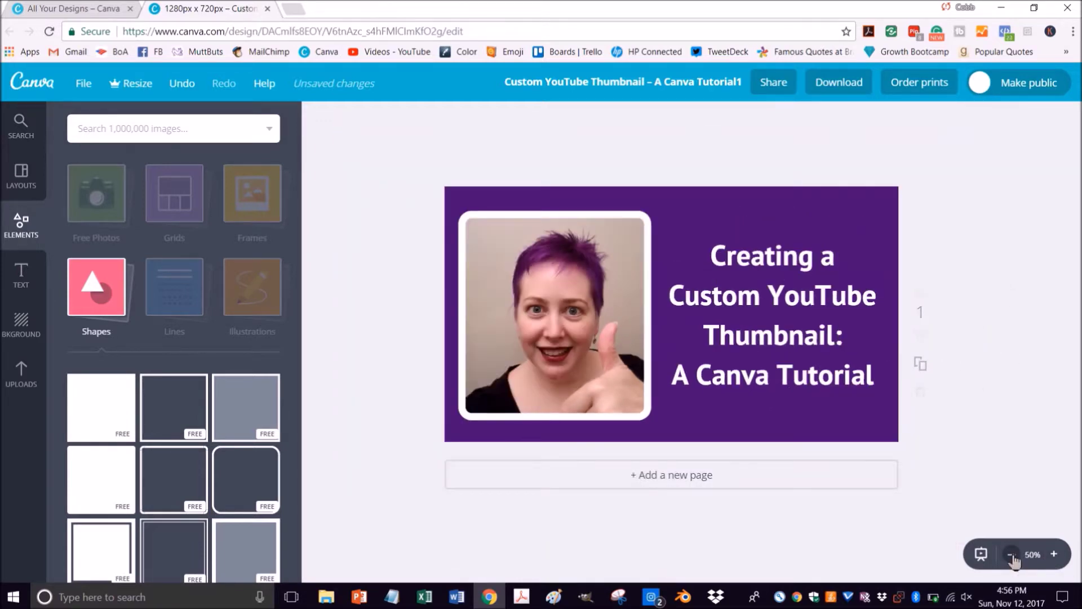
{"action": "left_click", "coordinate": [1053, 555]}
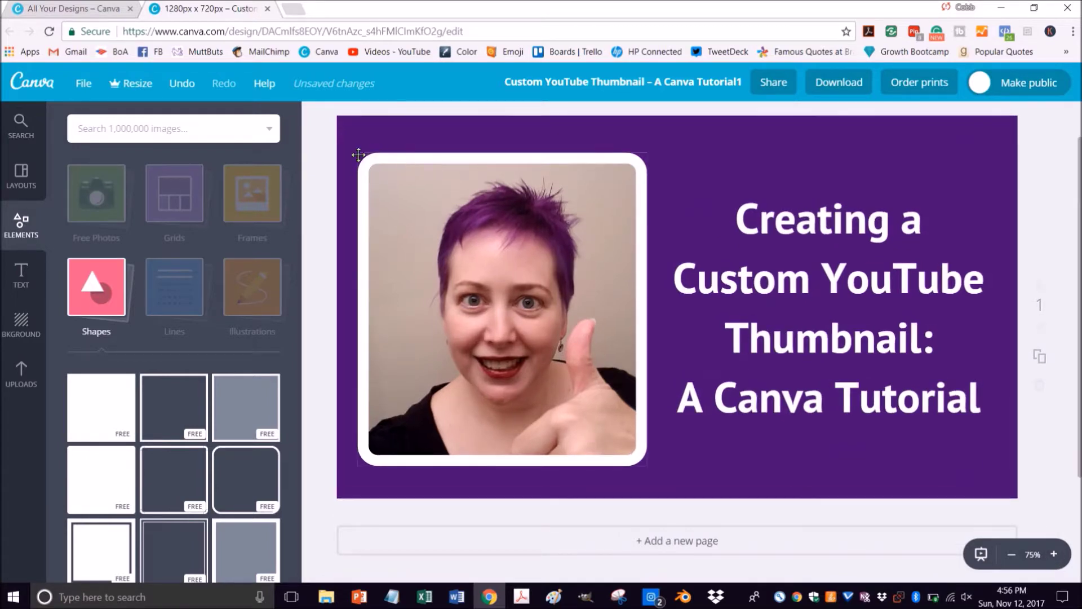
{"action": "left_click", "coordinate": [488, 161]}
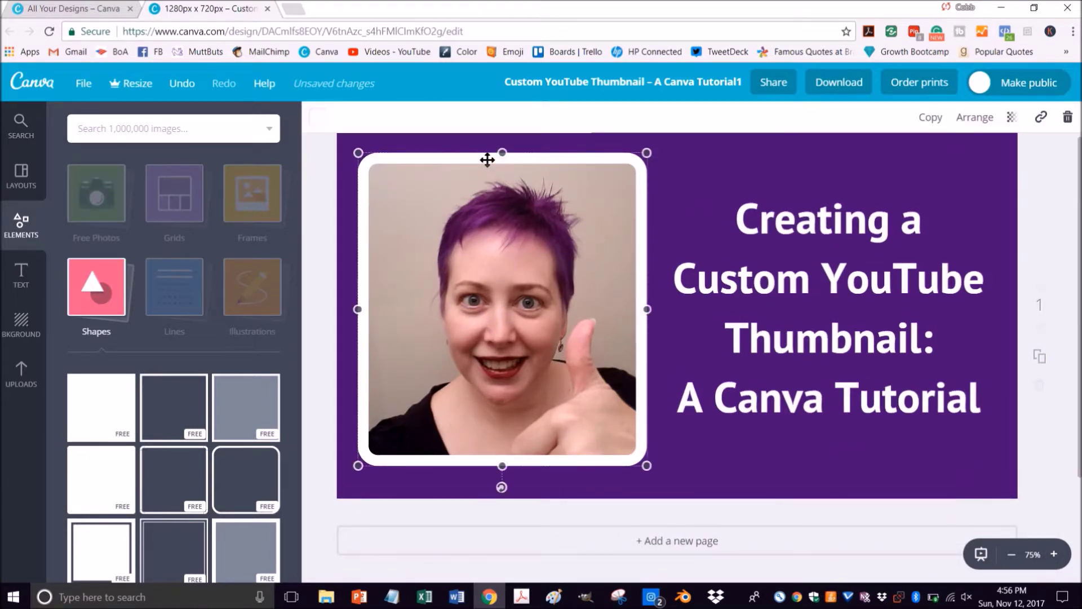
{"action": "left_click", "coordinate": [315, 118]}
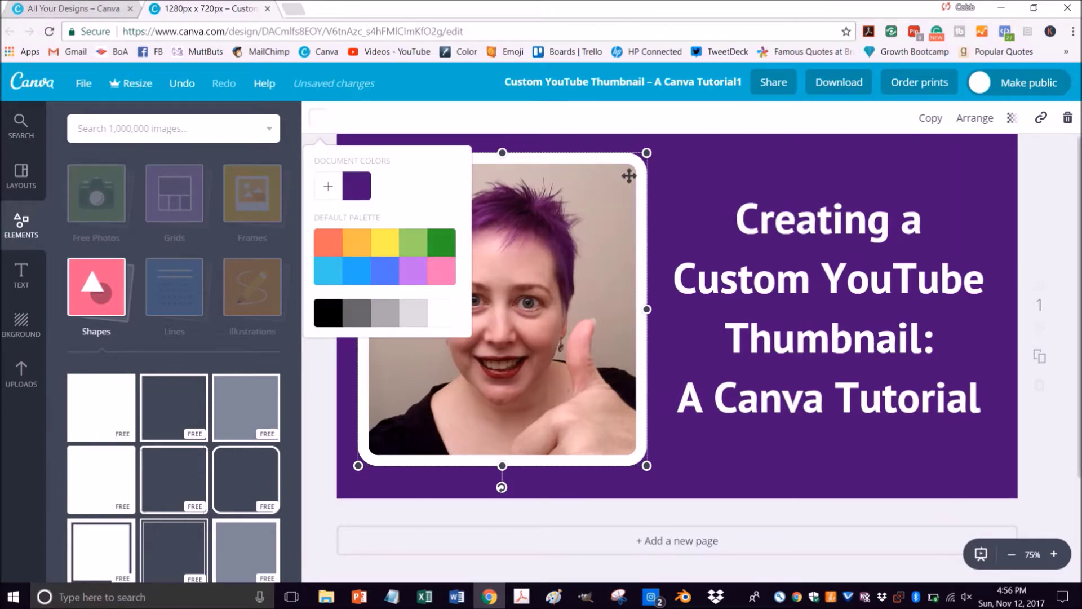
{"action": "left_click", "coordinate": [611, 161]}
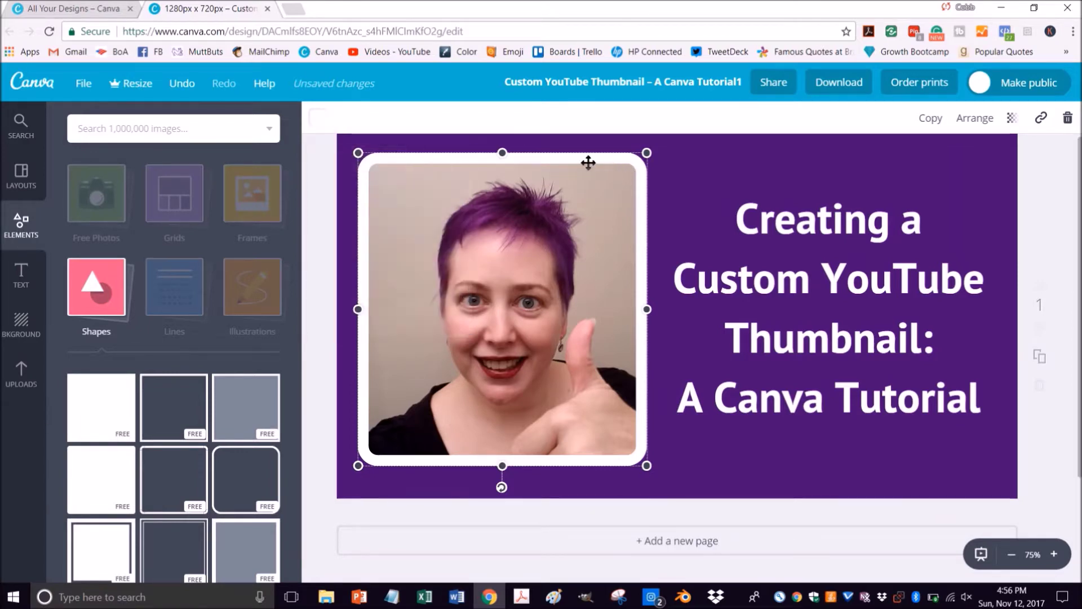
- Recolor the white rounded frame around the photo with the document's dark purple so it matches the background
{"action": "left_click", "coordinate": [318, 121]}
{"action": "left_click", "coordinate": [356, 186]}
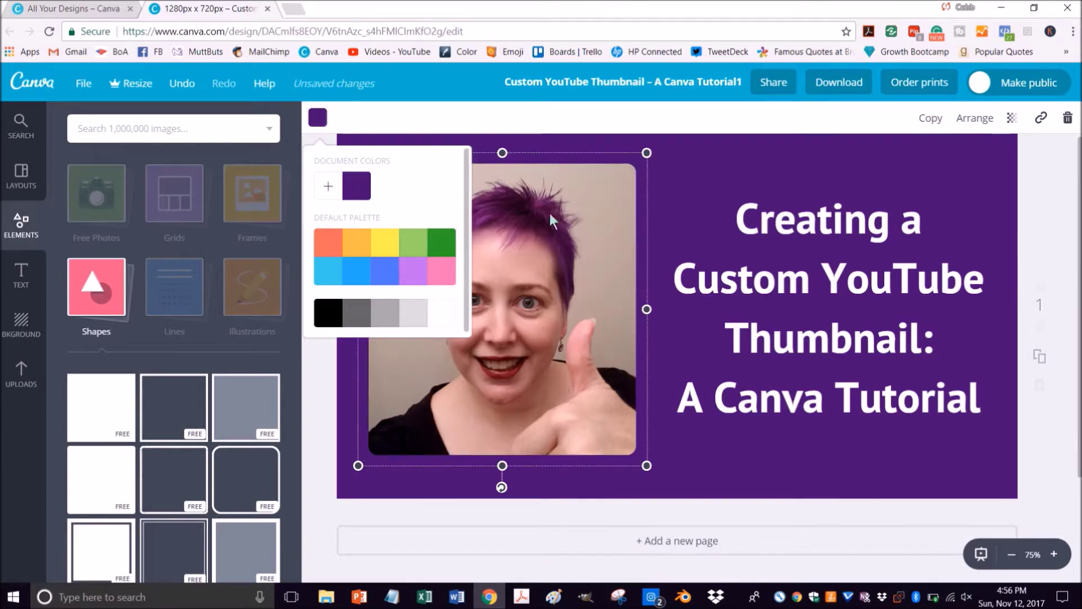
{"action": "left_click", "coordinate": [789, 164]}
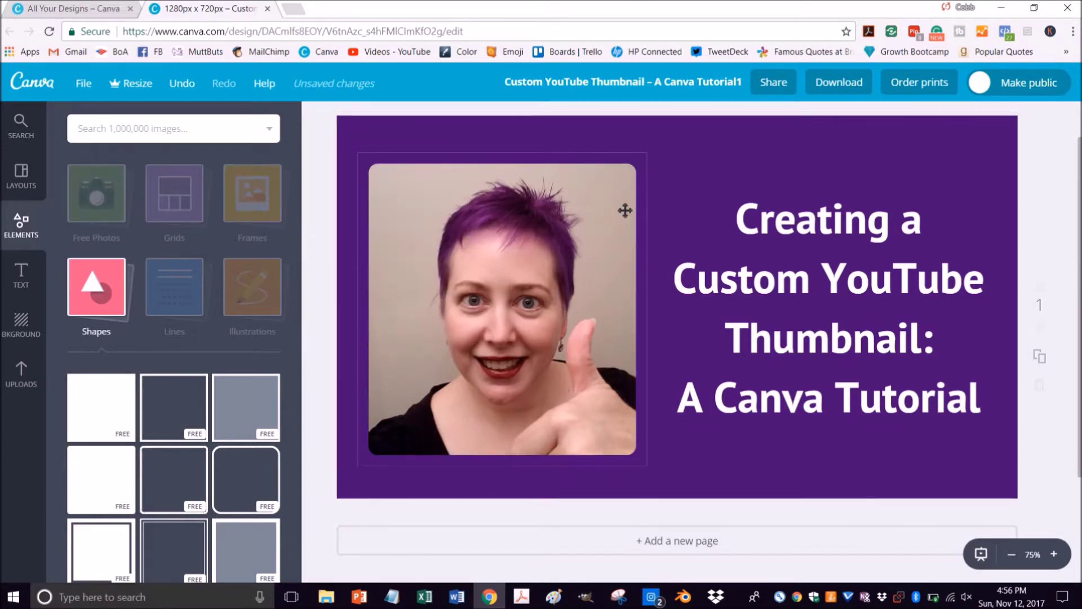
{"action": "scroll", "coordinate": [640, 463], "scroll_direction": "down", "scroll_amount": 2}
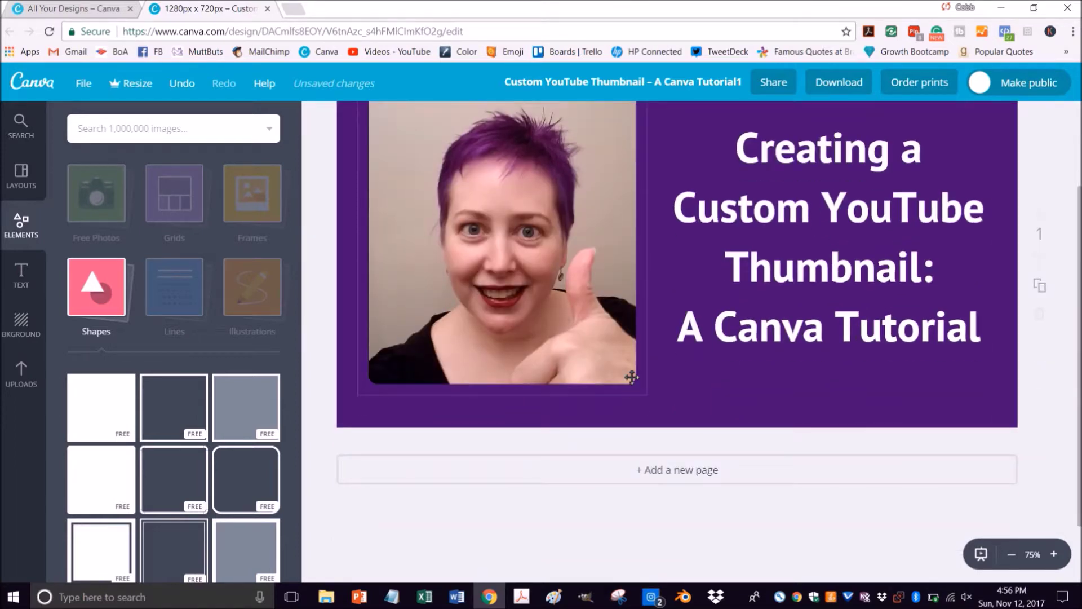
{"action": "scroll", "coordinate": [630, 268], "scroll_direction": "up", "scroll_amount": 2}
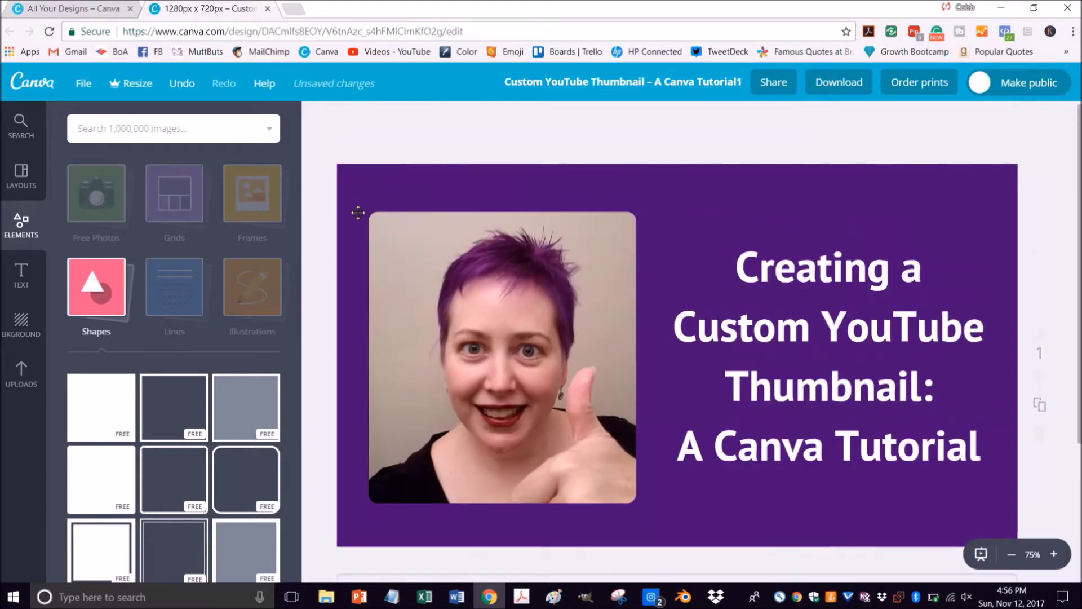
- Reduce the line height of the four-line title slightly so its lines sit closer together
{"action": "left_click", "coordinate": [787, 399]}
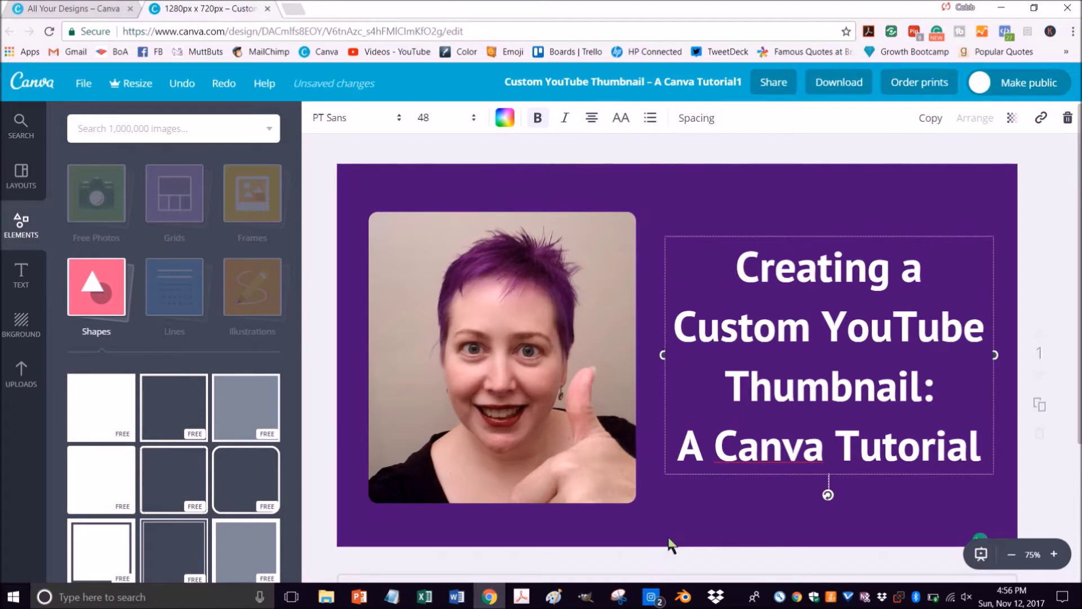
{"action": "left_click", "coordinate": [655, 508]}
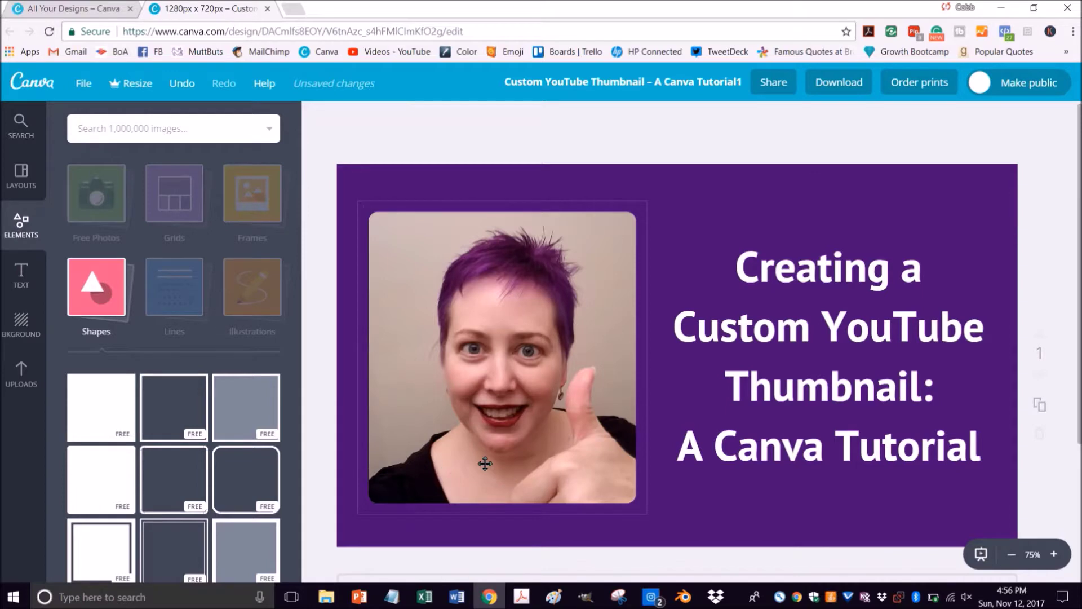
{"action": "left_click", "coordinate": [792, 359]}
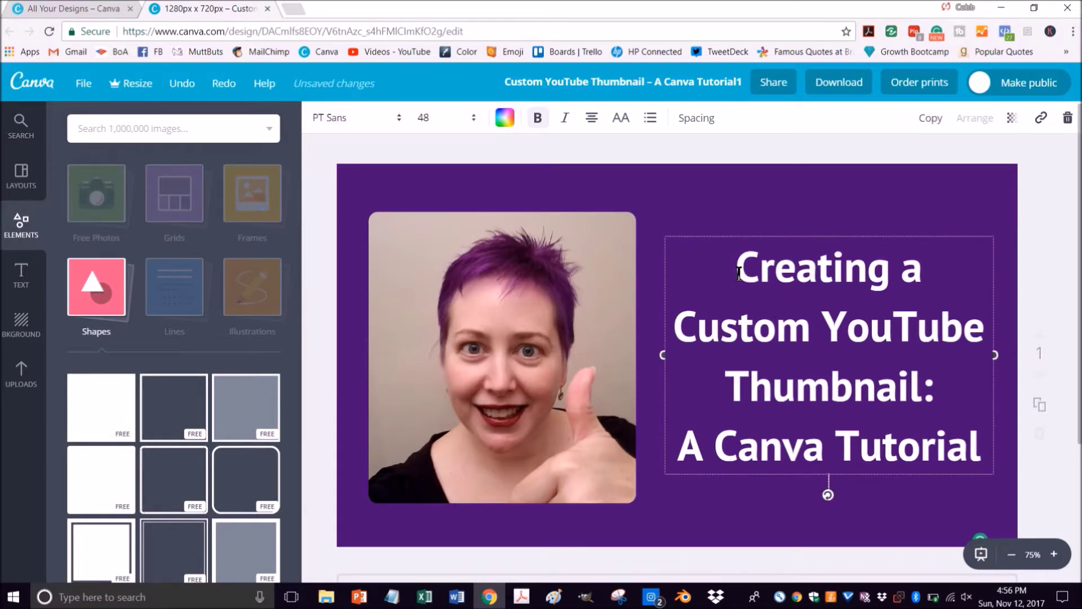
{"action": "left_click_drag", "start_coordinate": [736, 266], "coordinate": [993, 461]}
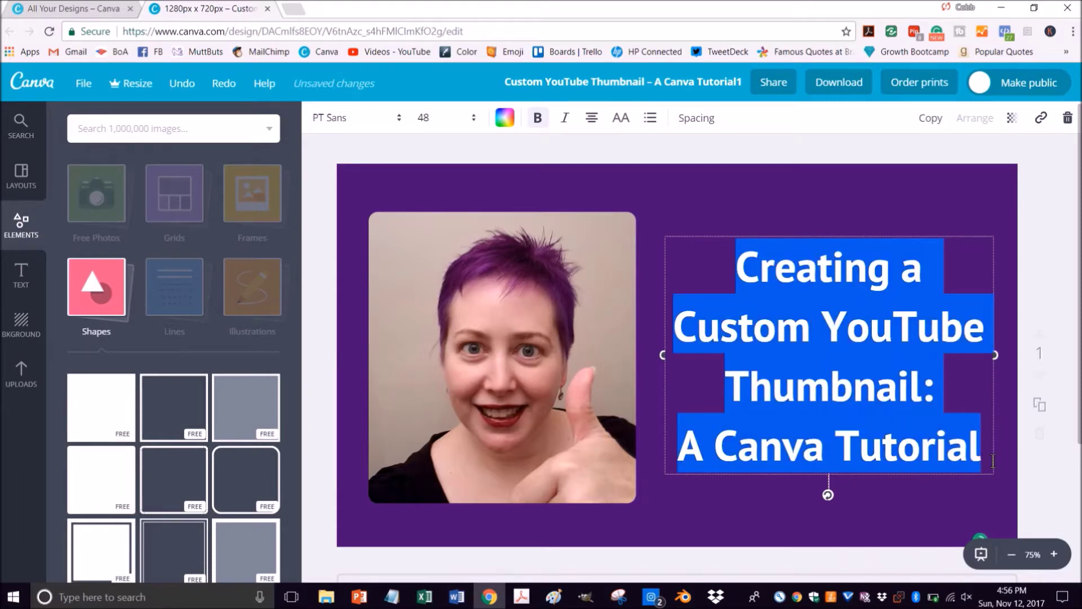
{"action": "left_click", "coordinate": [761, 281]}
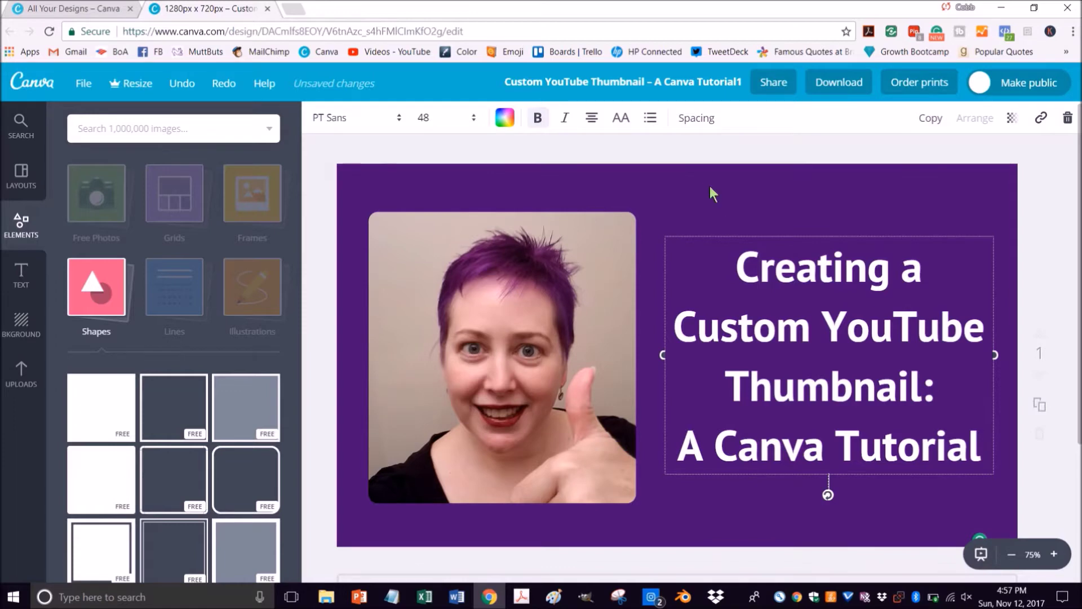
{"action": "left_click", "coordinate": [698, 122]}
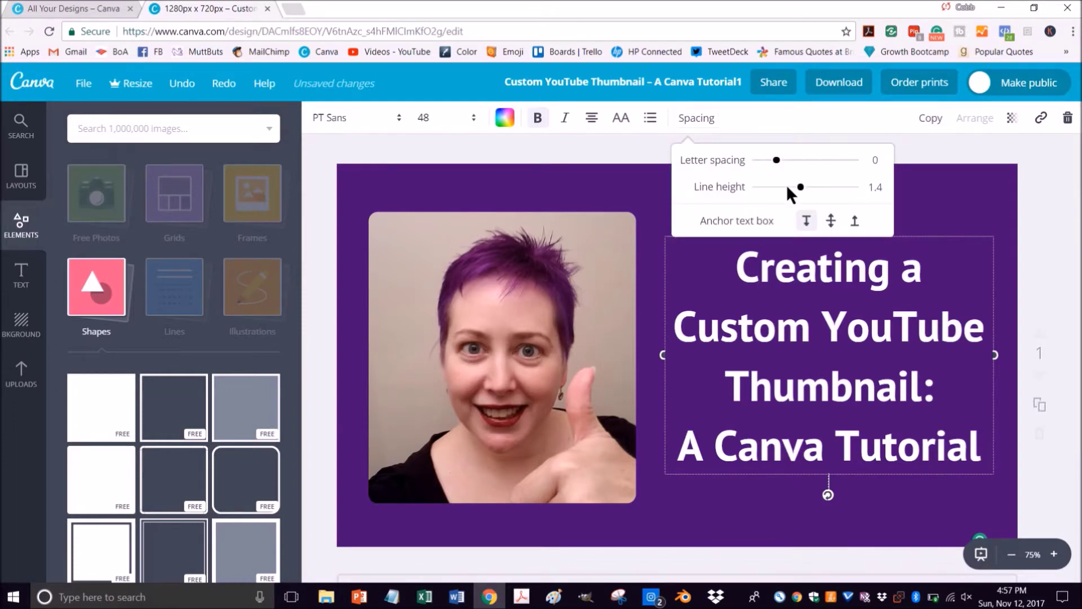
{"action": "left_click_drag", "start_coordinate": [800, 188], "coordinate": [791, 194]}
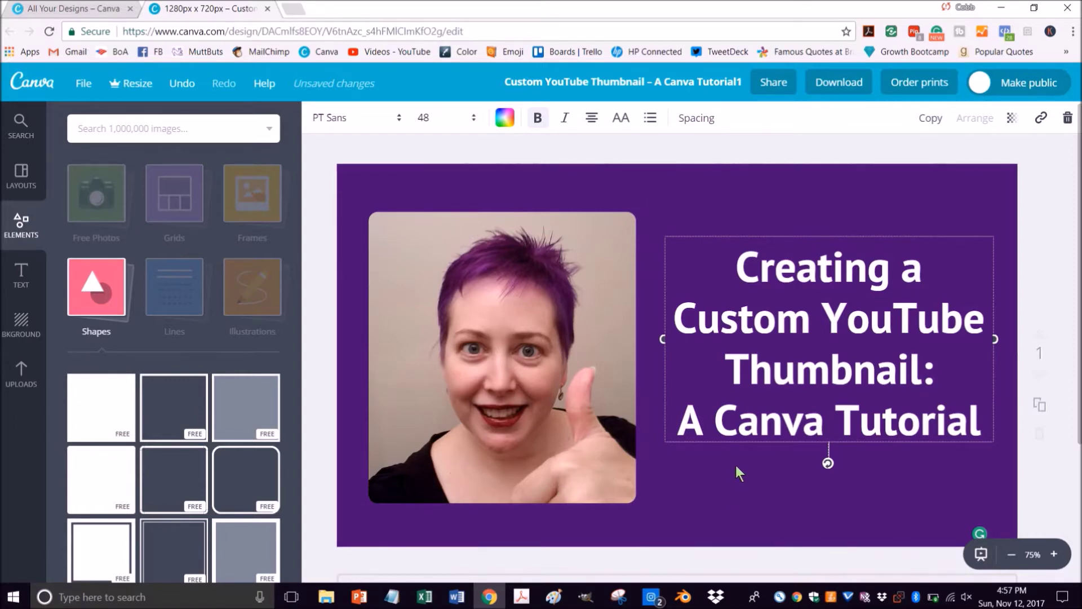
- Upload the white version of the MuttButs logo from the Logos folder and add it to the page
{"action": "left_click", "coordinate": [22, 373]}
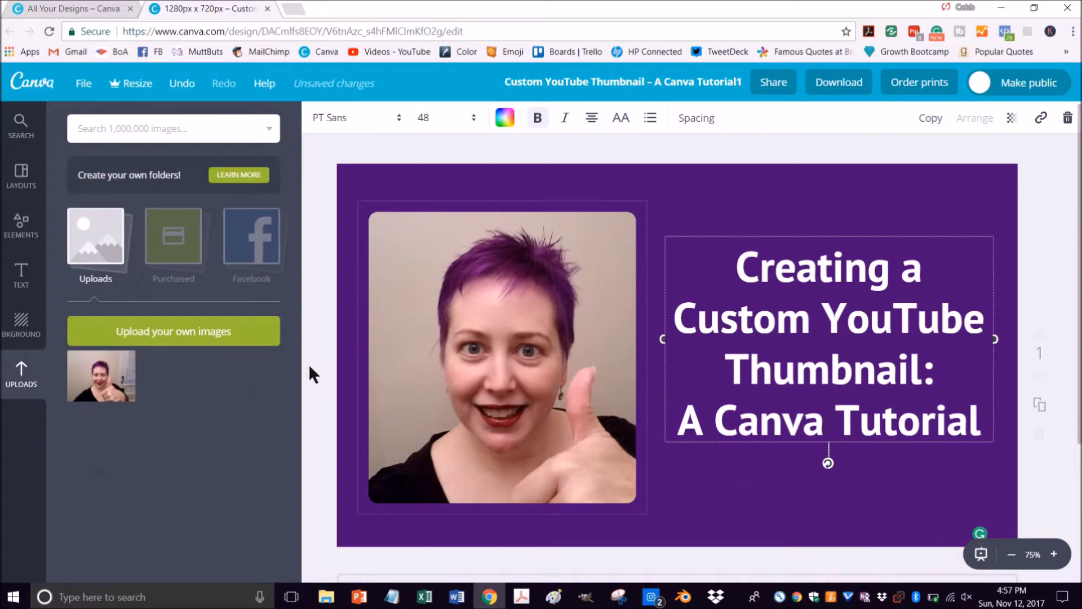
{"action": "left_click", "coordinate": [205, 337]}
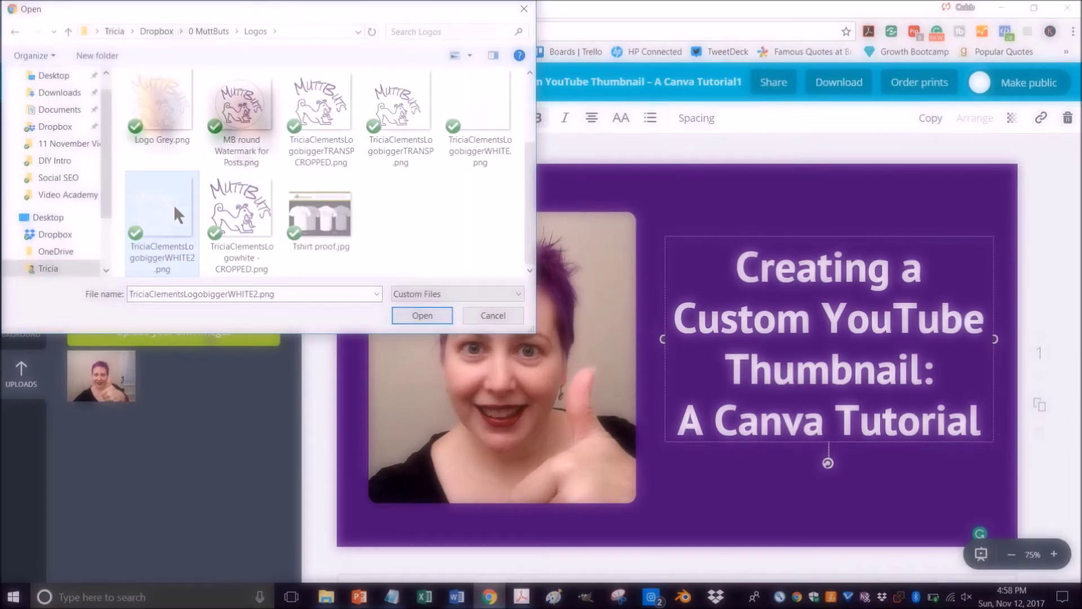
{"action": "double_click", "coordinate": [174, 204]}
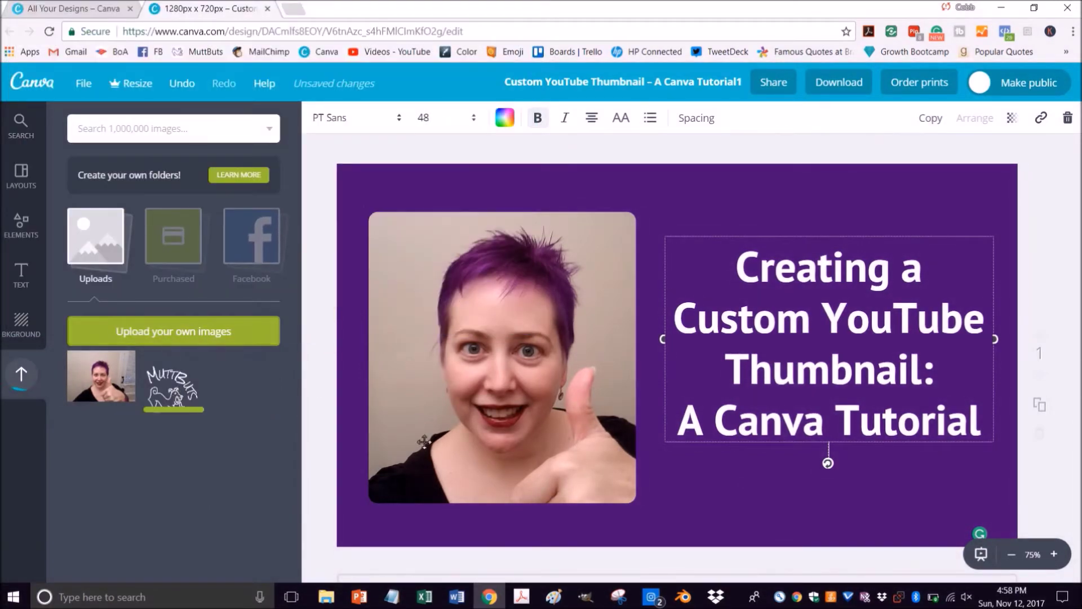
{"action": "left_click", "coordinate": [181, 384]}
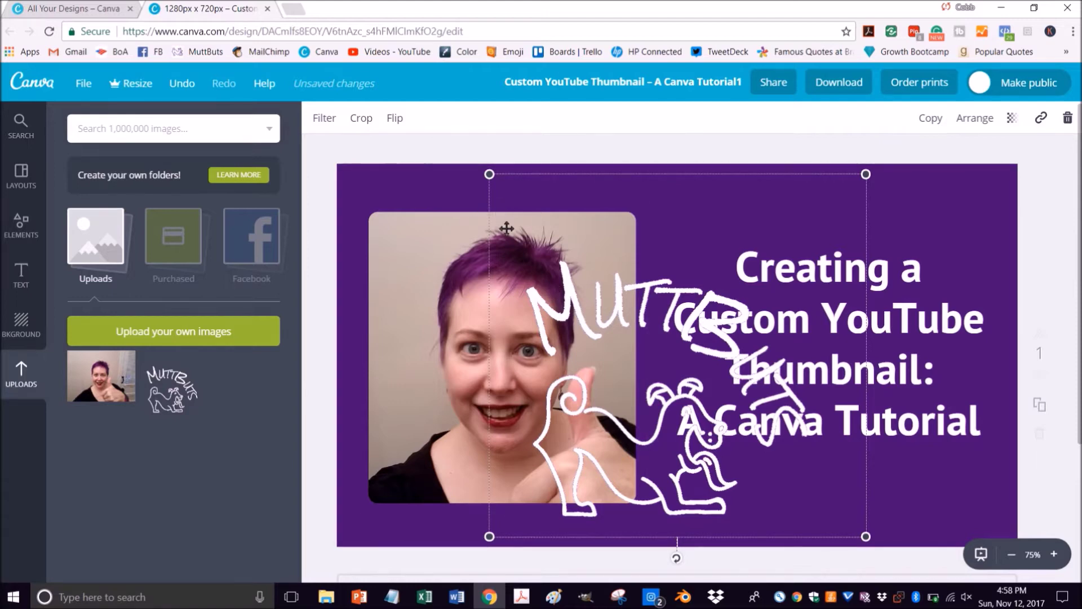
- Shrink the MuttButs logo to a small mark and place it in the lower-right corner of the purple page
{"action": "left_click_drag", "start_coordinate": [489, 174], "coordinate": [773, 470]}
{"action": "scroll", "coordinate": [778, 473], "scroll_direction": "down", "scroll_amount": 3}
{"action": "left_click_drag", "start_coordinate": [822, 377], "coordinate": [983, 392]}
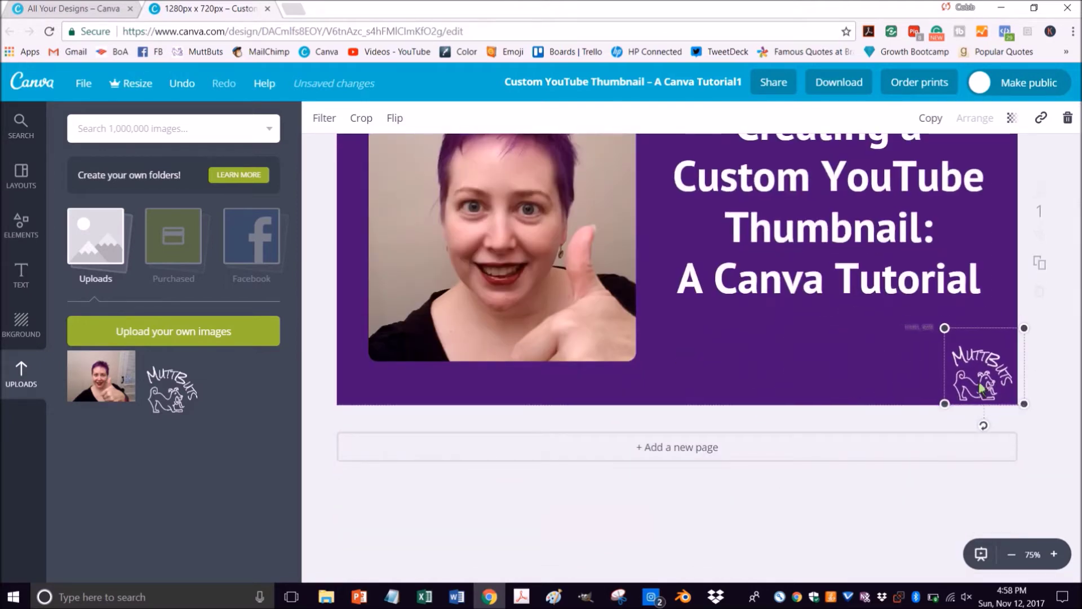
{"action": "left_click_drag", "start_coordinate": [948, 328], "coordinate": [957, 337]}
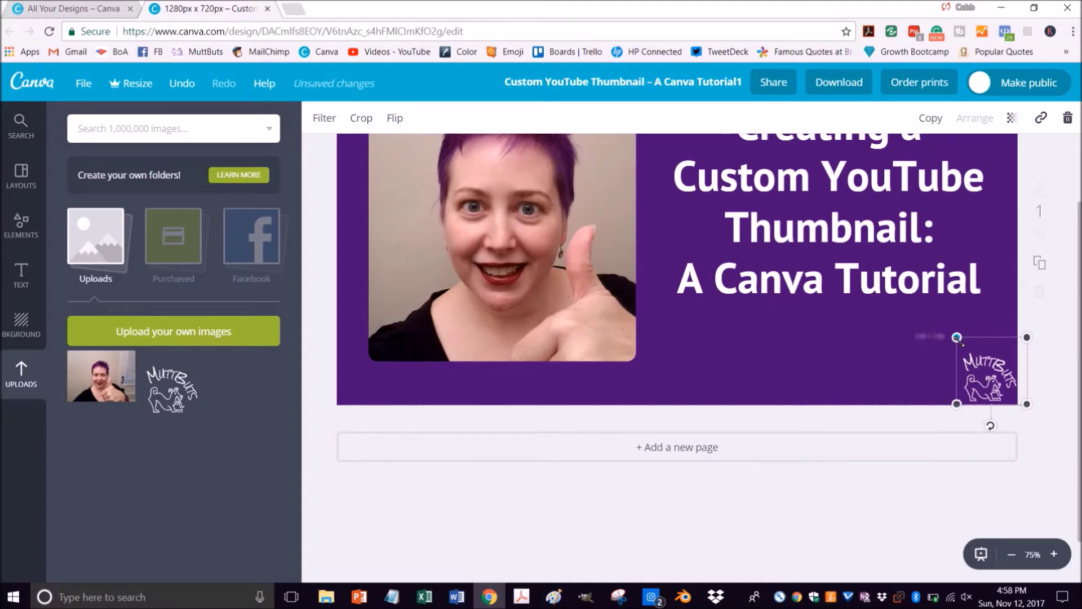
{"action": "left_click", "coordinate": [1031, 361]}
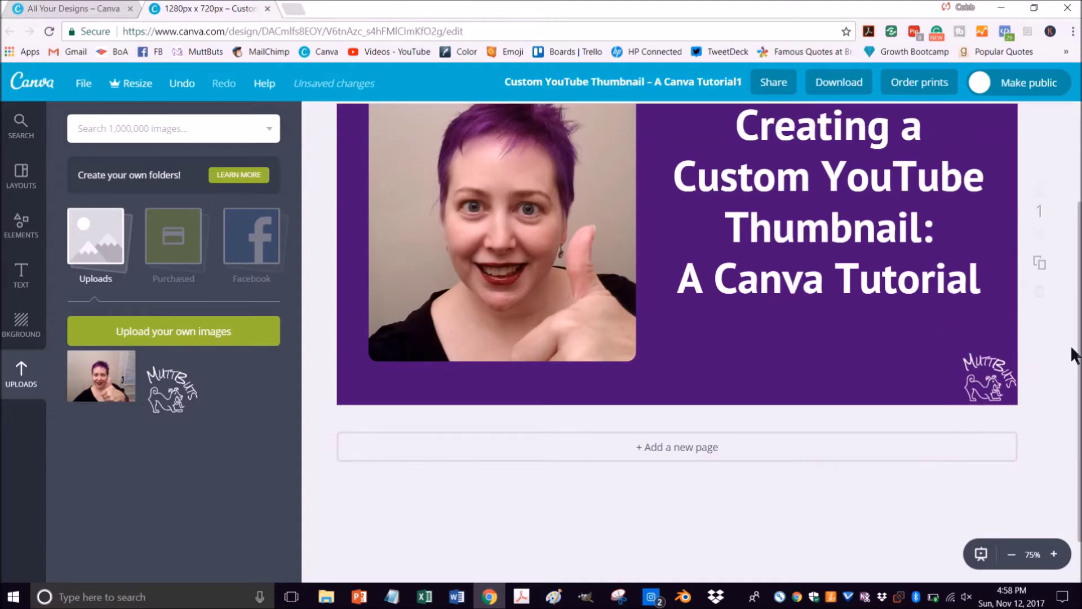
{"action": "scroll", "coordinate": [1020, 395], "scroll_direction": "up", "scroll_amount": 3}
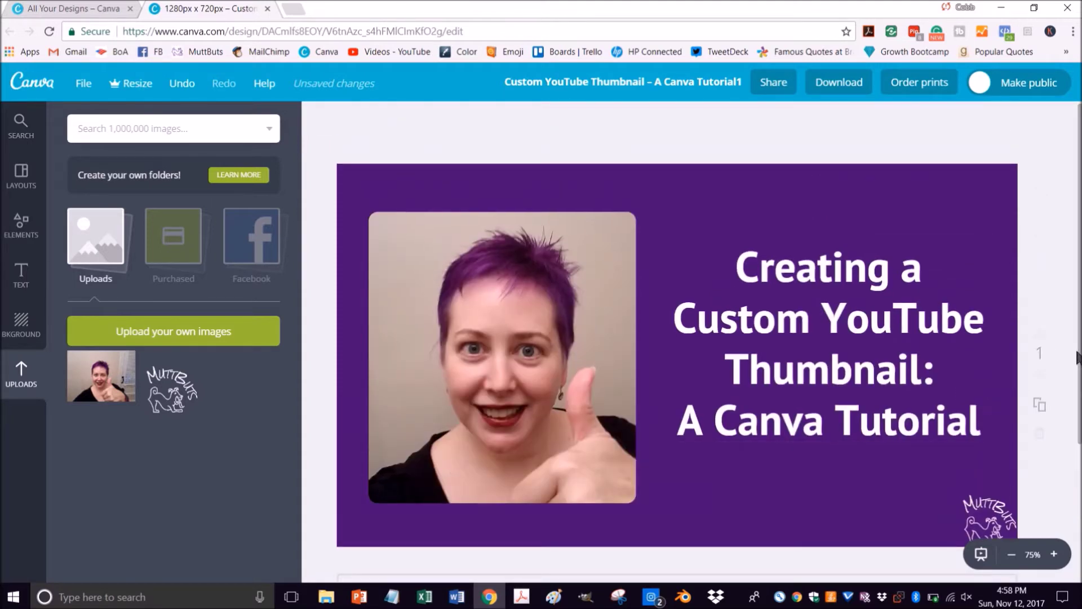
{"action": "scroll", "coordinate": [861, 339], "scroll_direction": "down", "scroll_amount": 2}
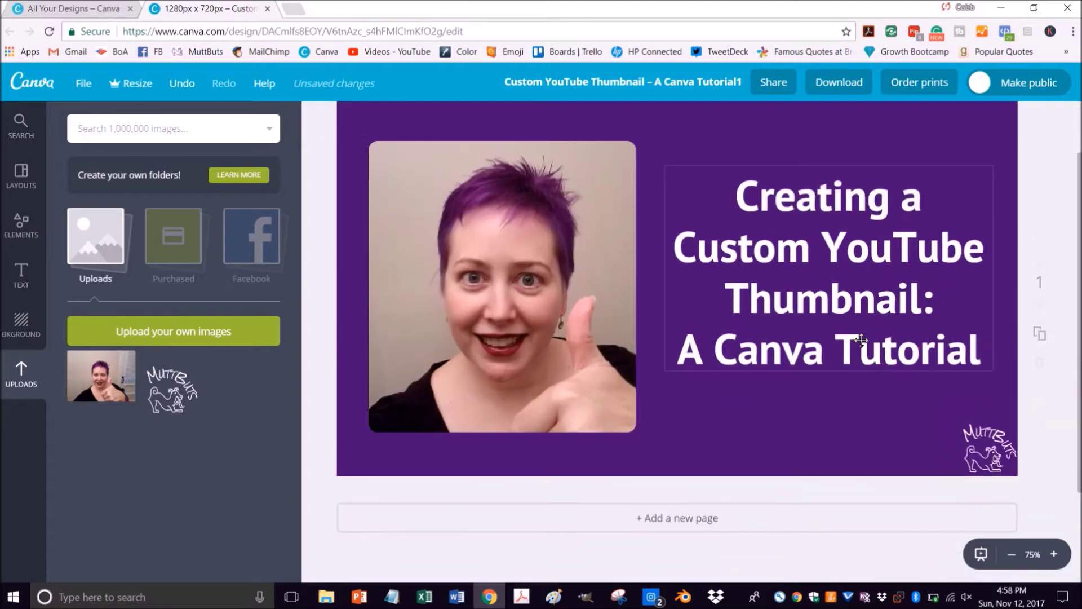
- Rename the design as "Custom YouTube Thumbnail – A Canva Tutorial"
{"action": "left_click", "coordinate": [609, 84]}
{"action": "left_click", "coordinate": [600, 185]}
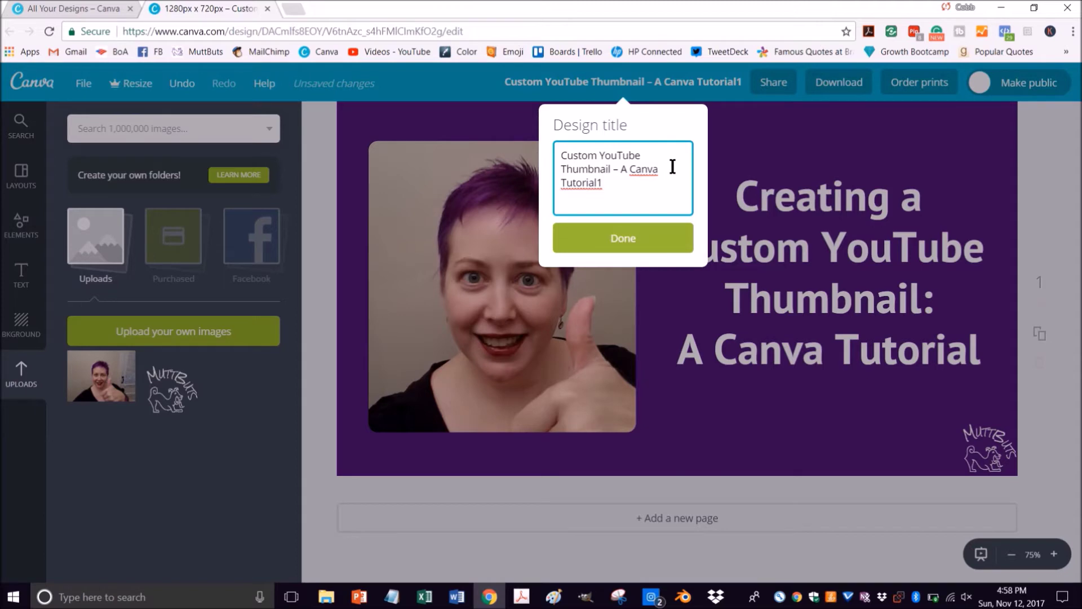
{"action": "left_click", "coordinate": [629, 234]}
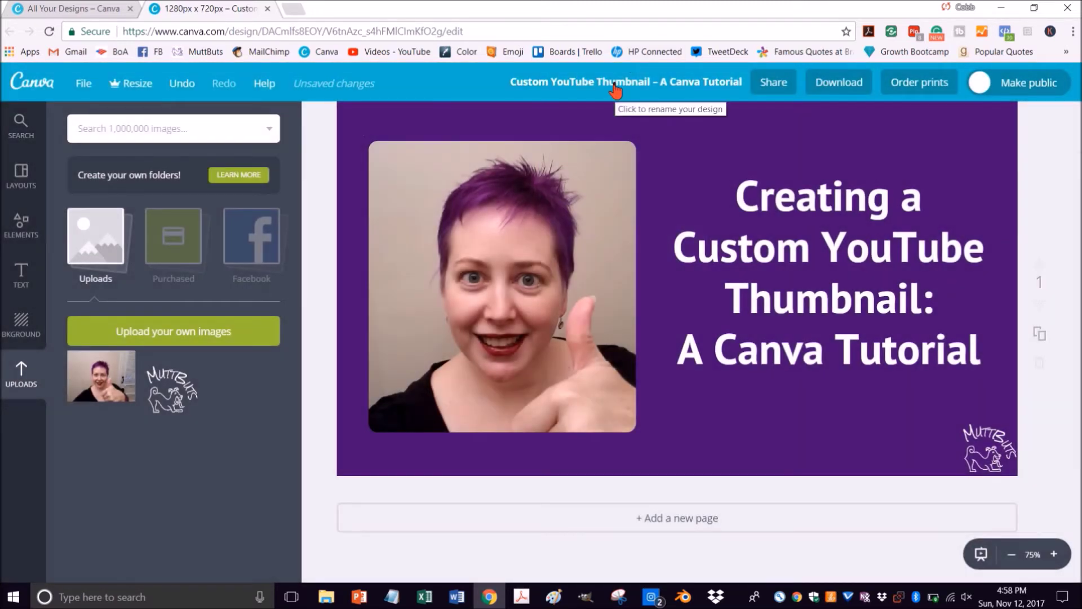
- Check the wording of the design title against the title text on the page, and close the title editor
{"action": "left_click", "coordinate": [738, 192]}
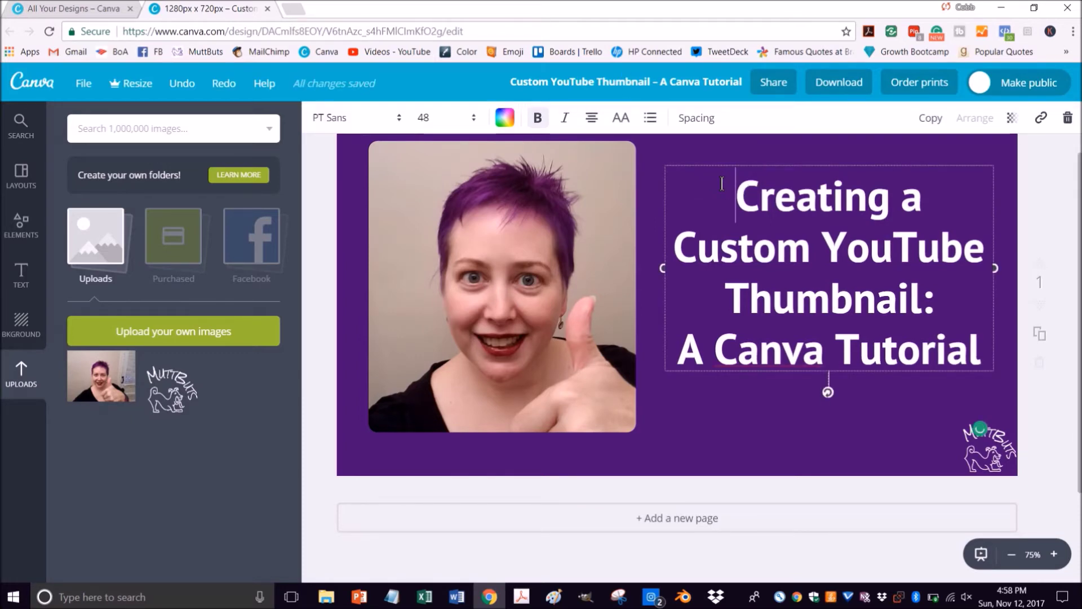
{"action": "left_click", "coordinate": [730, 400]}
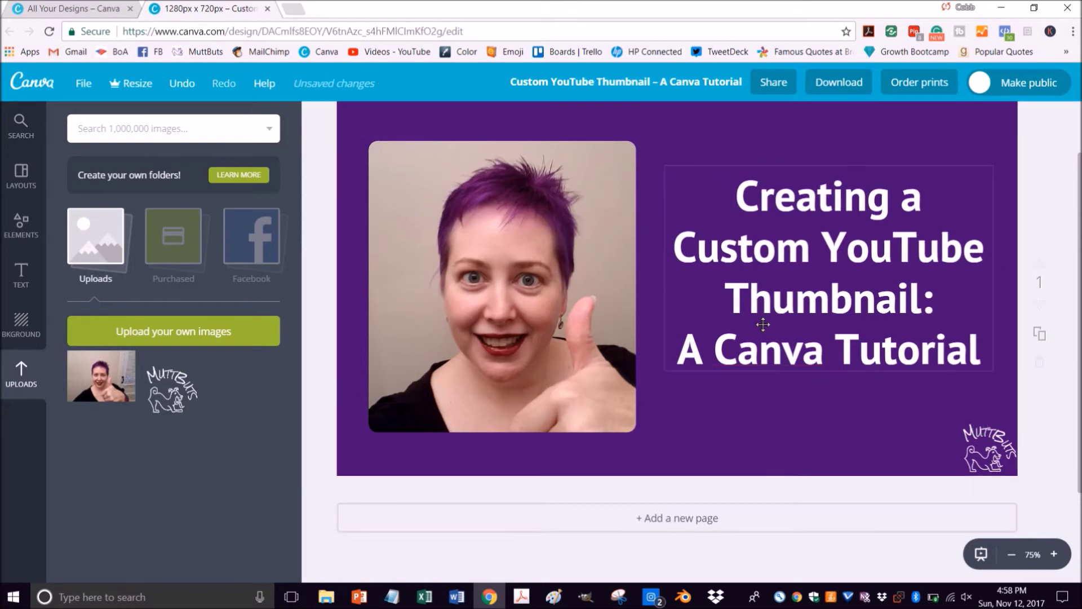
{"action": "left_click", "coordinate": [665, 82]}
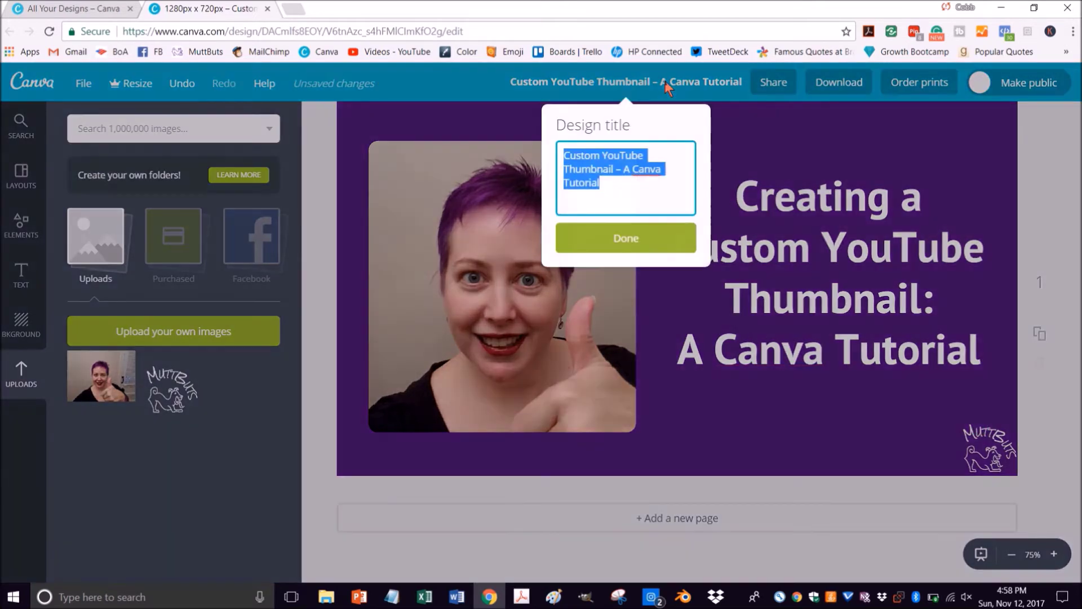
{"action": "left_click", "coordinate": [663, 194]}
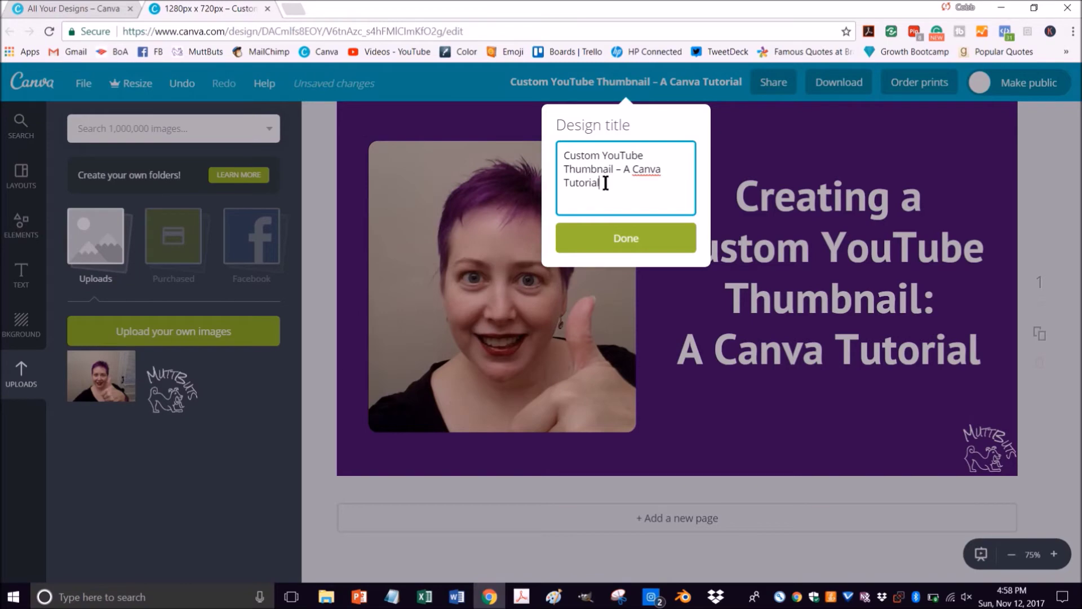
{"action": "left_click", "coordinate": [642, 235]}
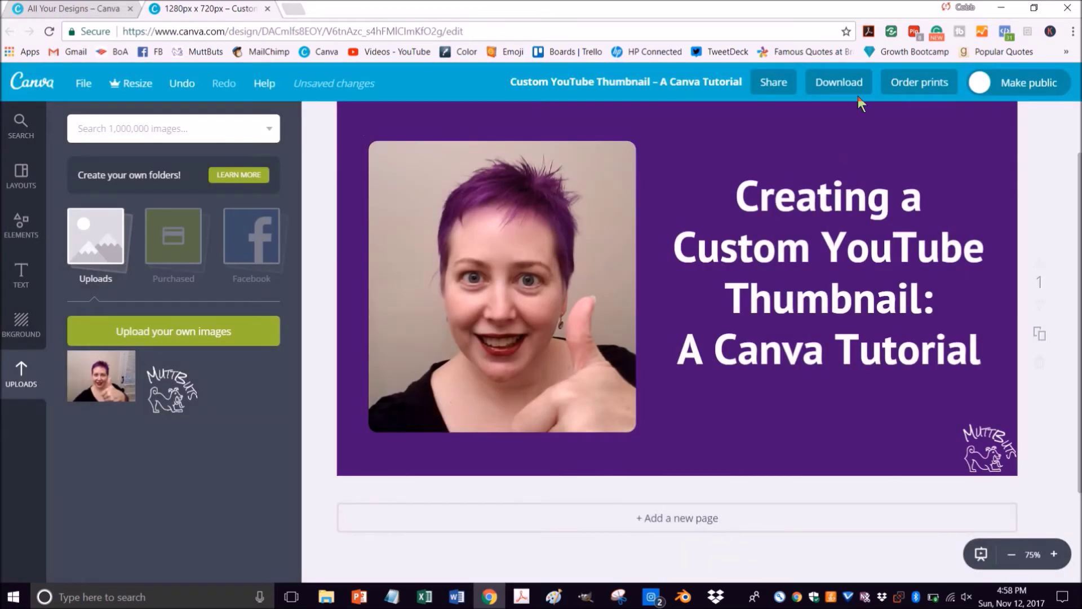
- Download the thumbnail as a PNG file and open the downloaded image
{"action": "left_click", "coordinate": [852, 83]}
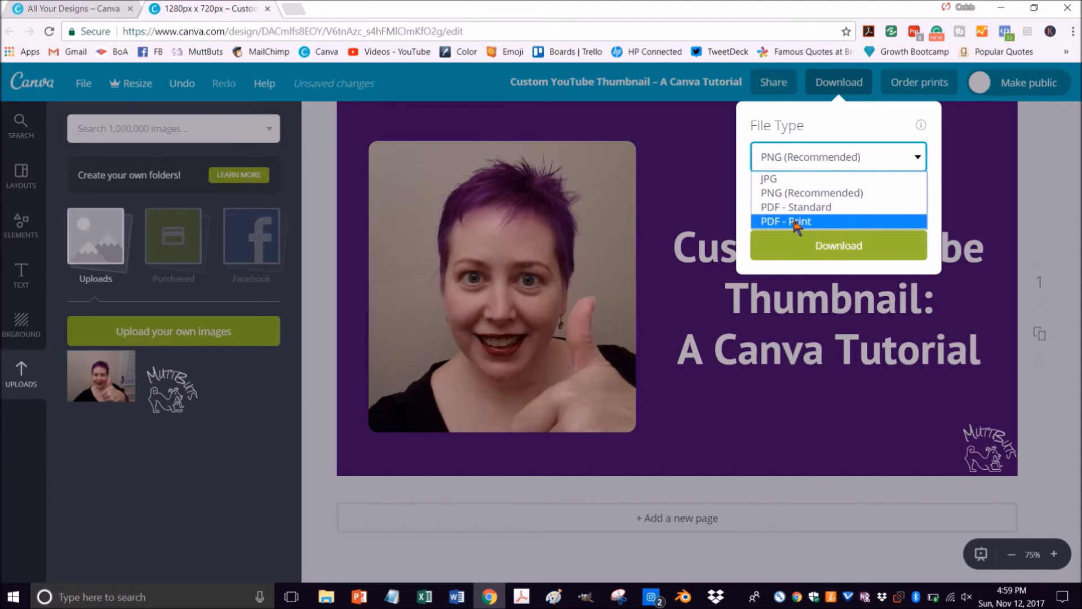
{"action": "left_click", "coordinate": [821, 164]}
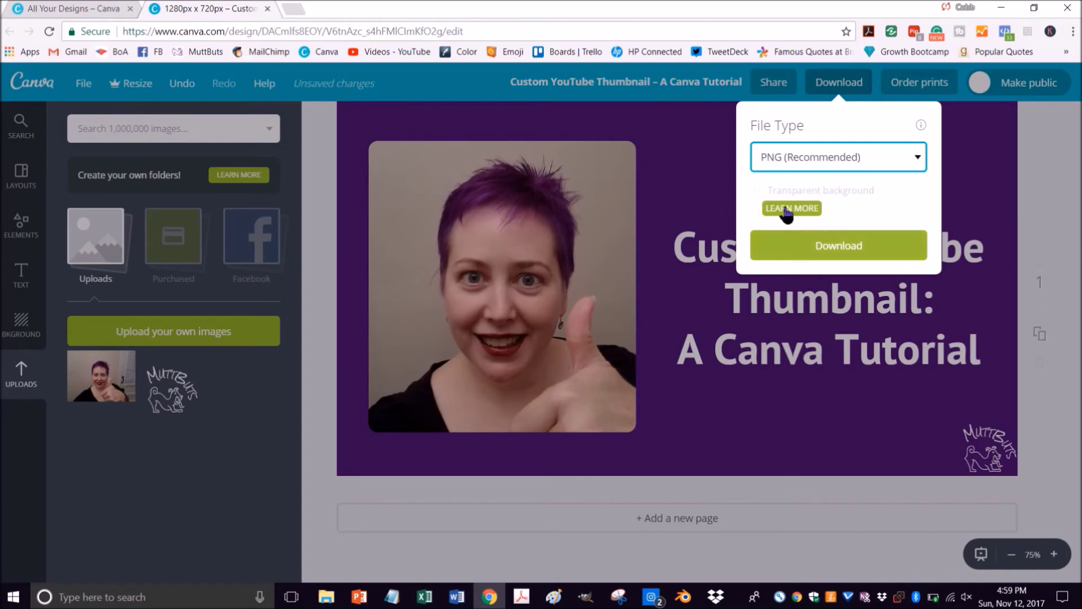
{"action": "left_click", "coordinate": [813, 245]}
{"action": "left_click", "coordinate": [67, 569]}
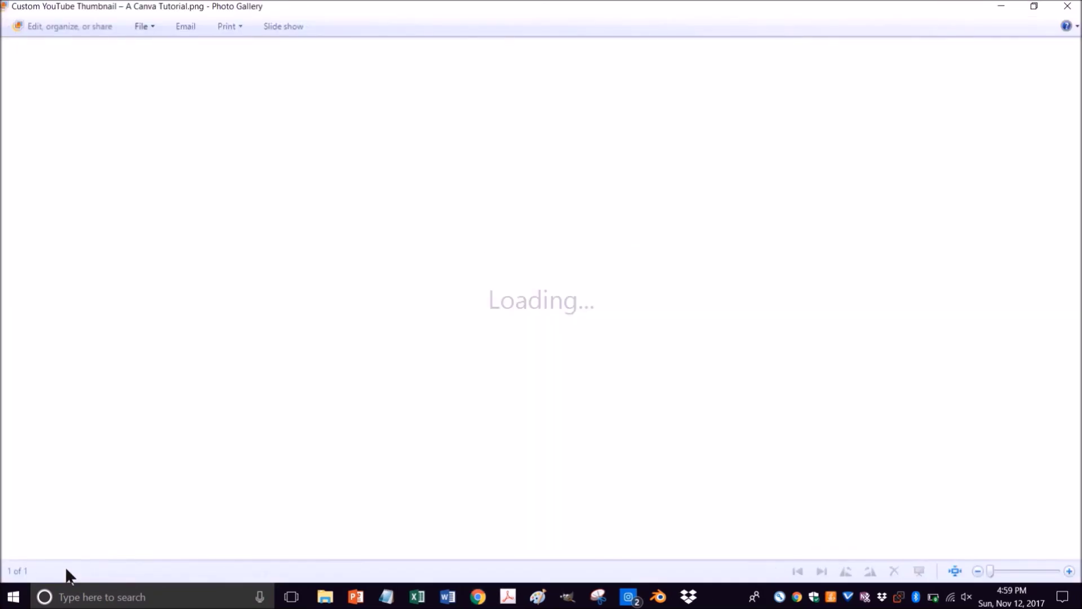